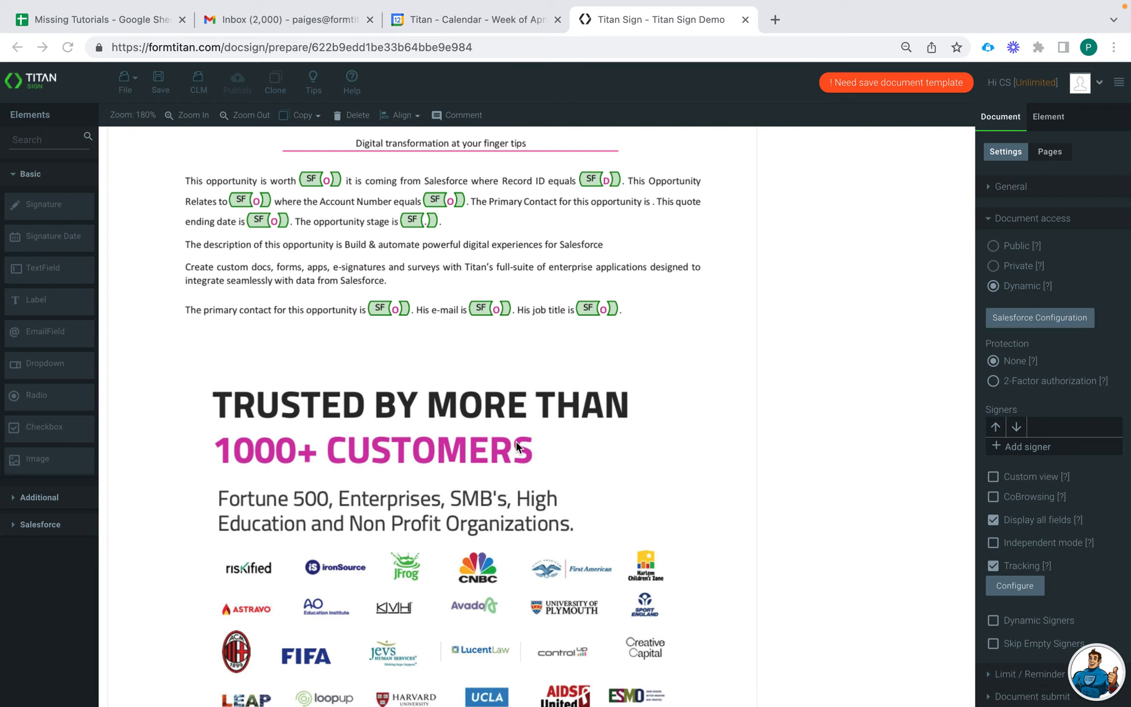
Add a signer named "Primary Contact" in the document access settings.
scroll(516, 440, "down", 15)
scroll(517, 443, "down", 15)
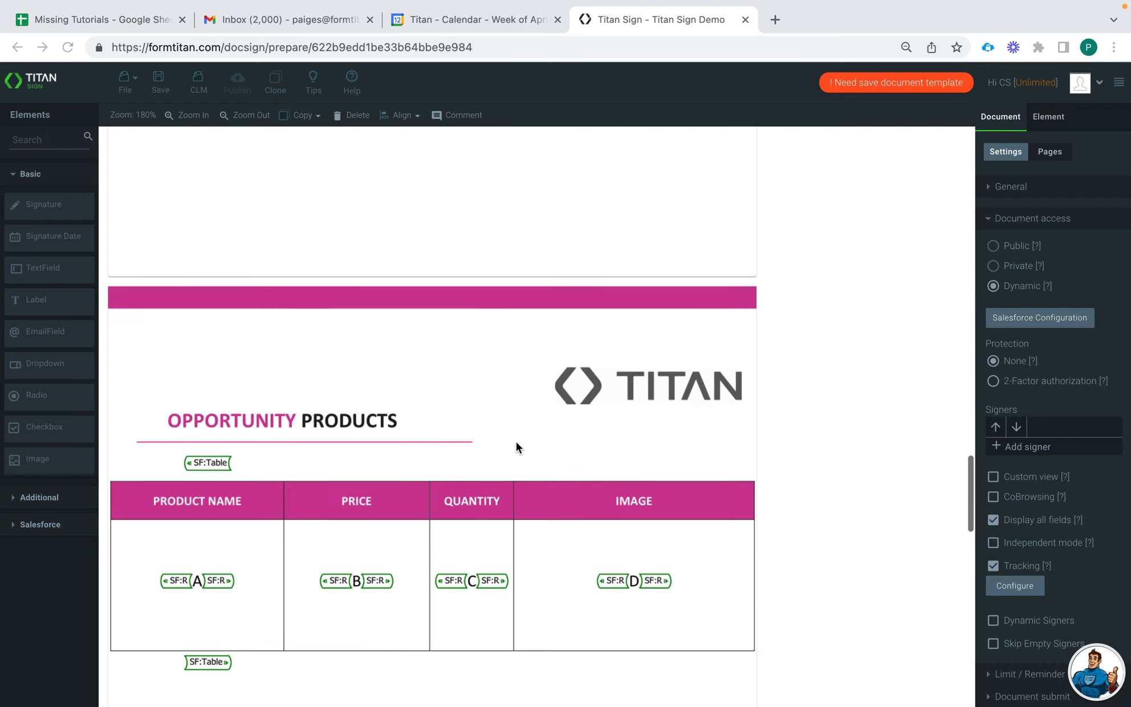
scroll(516, 445, "down", 5)
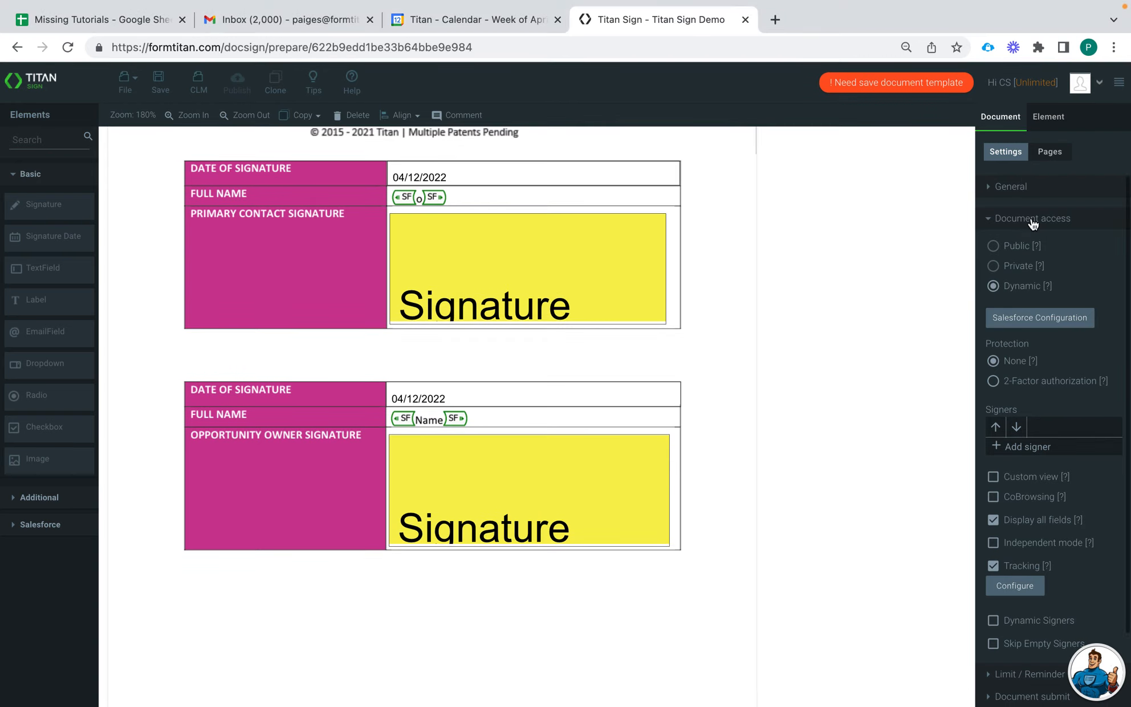
left_click(1021, 185)
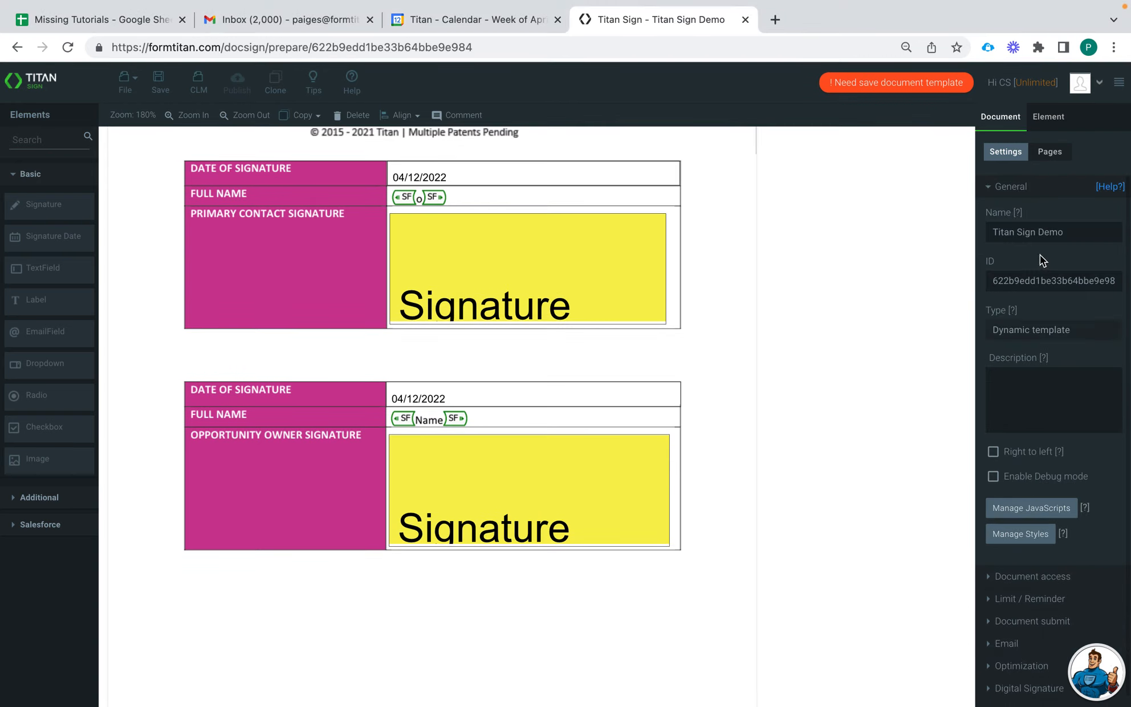
left_click(1047, 576)
scroll(998, 399, "down", 2)
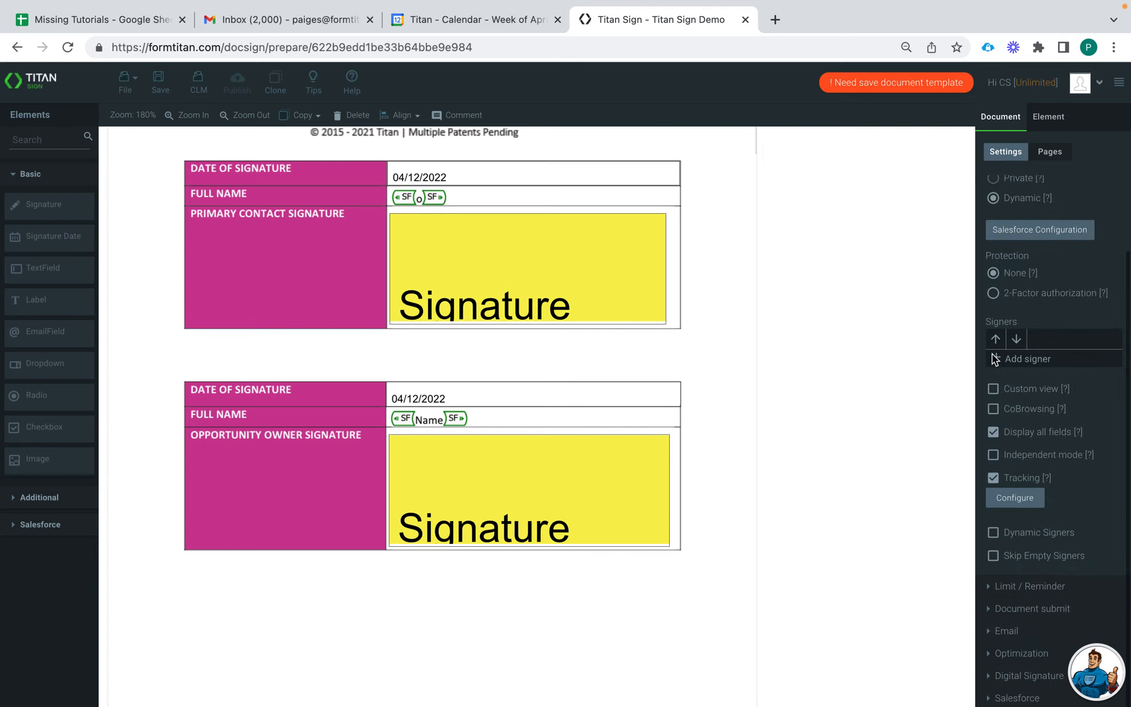
left_click(1013, 365)
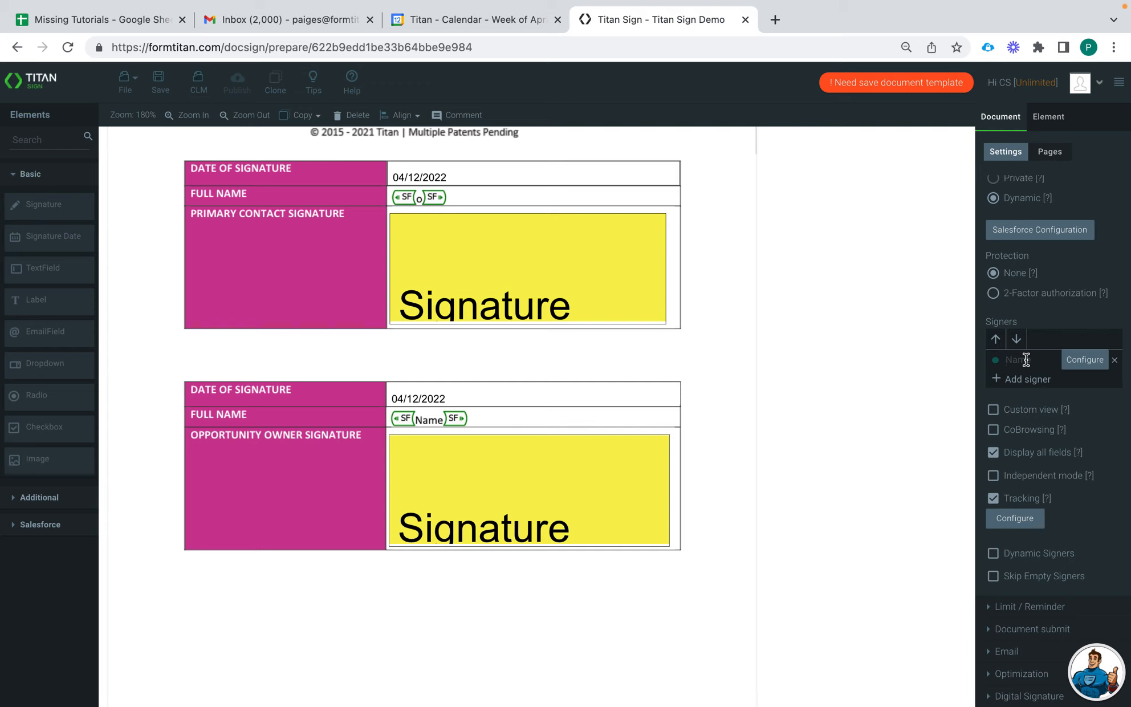
type("Primary ")
type("Contact")
Select Opportunity as the Salesforce object to get the Primary Contact signer's data from.
scroll(406, 195, "up", 3)
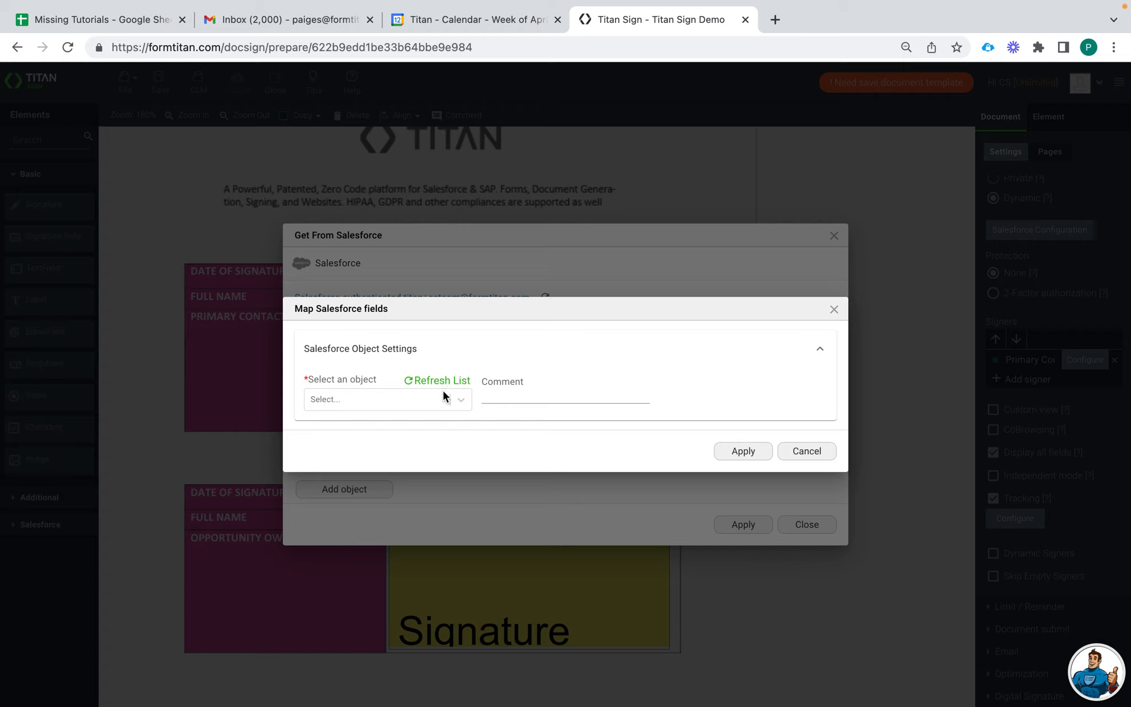
left_click(443, 392)
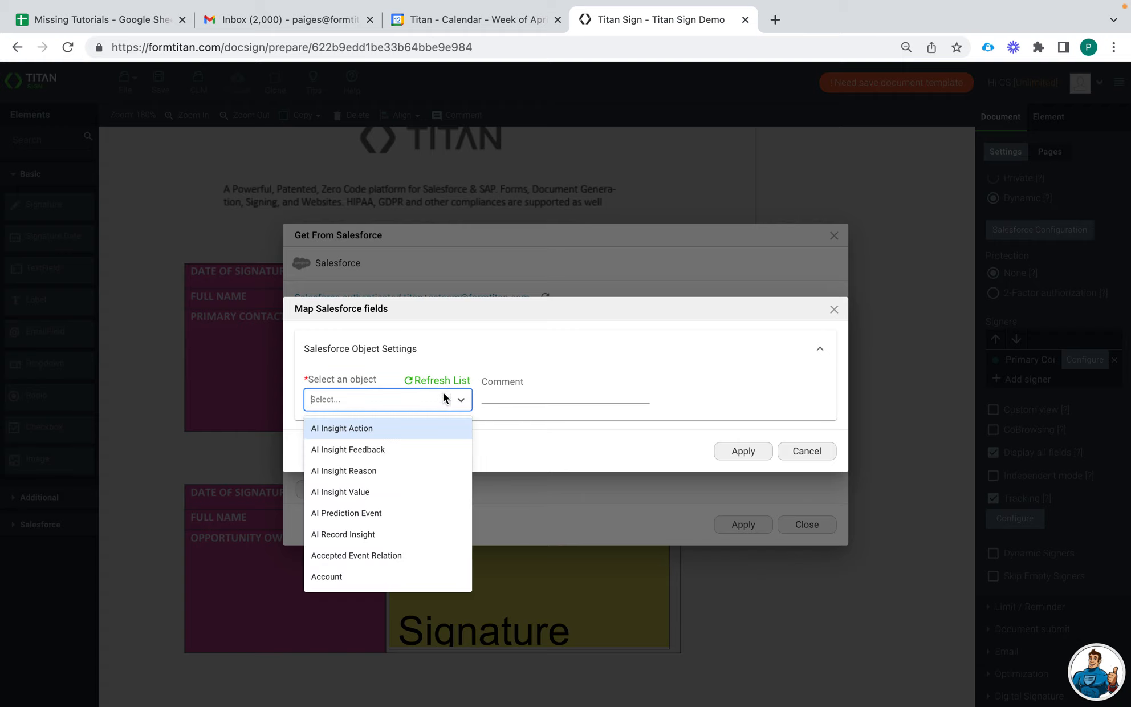
type("i")
key("BackSpace")
type("opp")
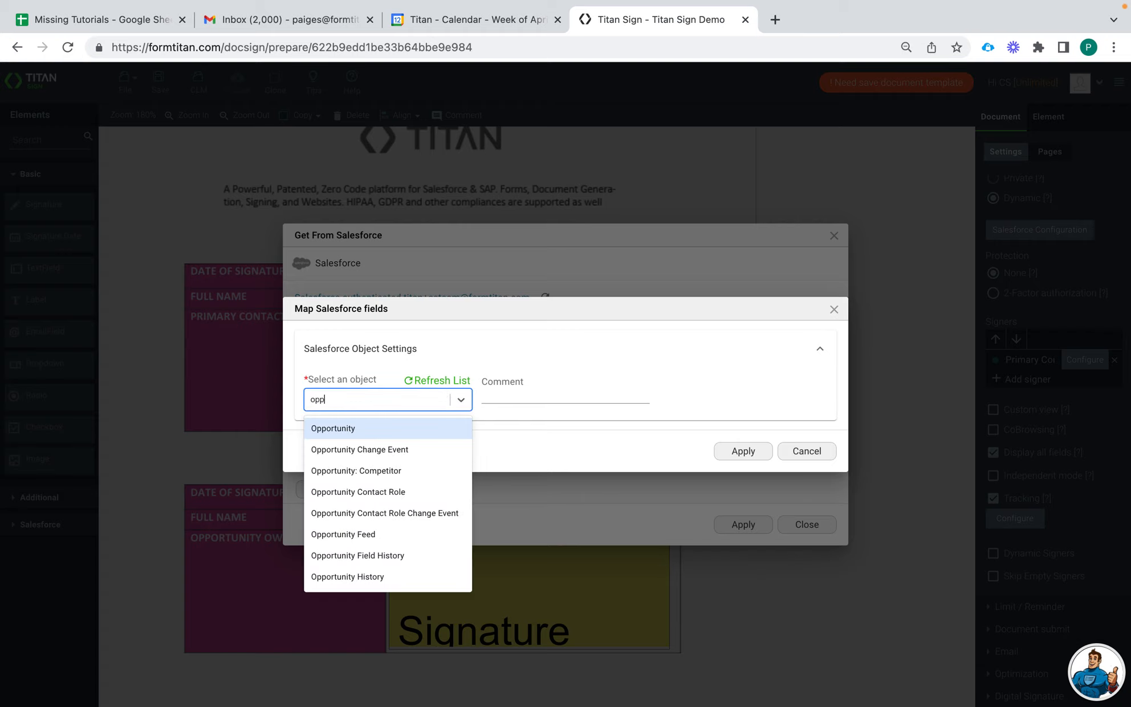
left_click(408, 427)
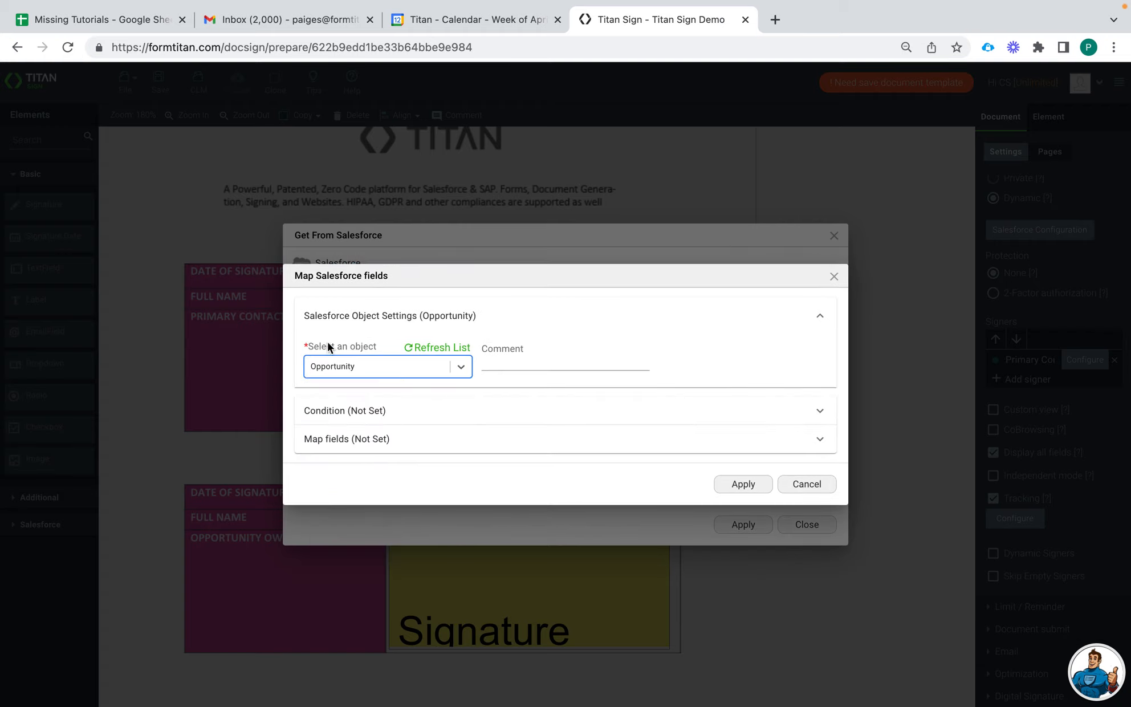
Set and apply a condition on the Opportunity object that Opportunity ID equals Record ID.
left_click(354, 410)
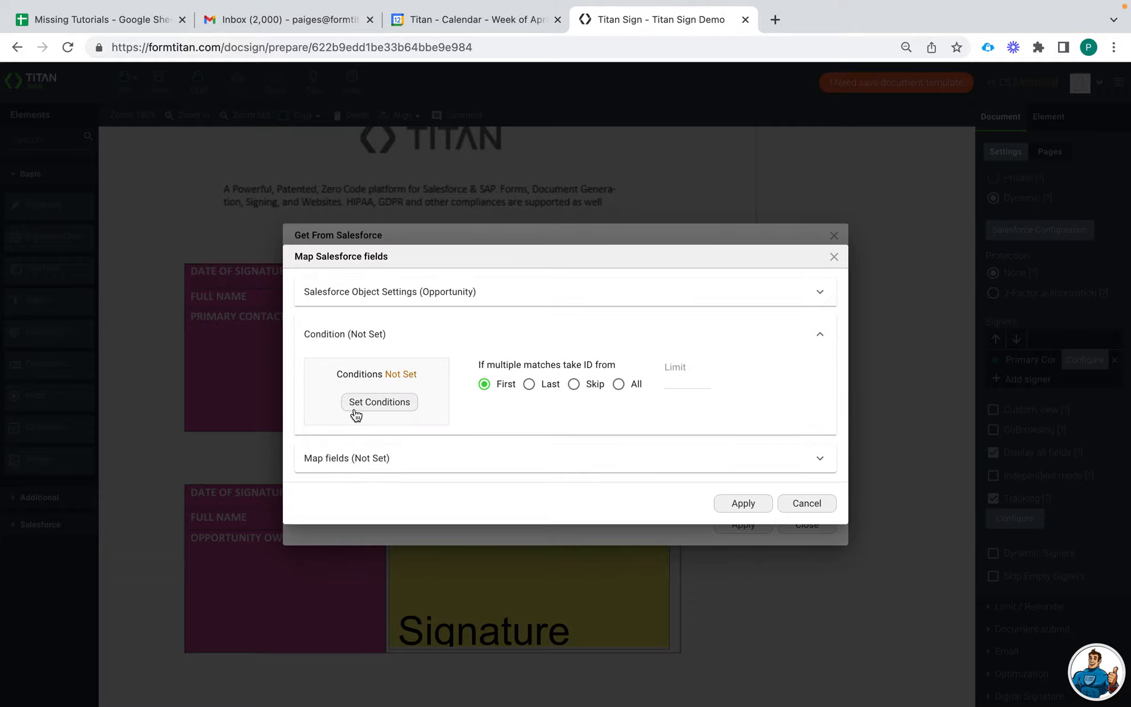
left_click(376, 403)
left_click(359, 292)
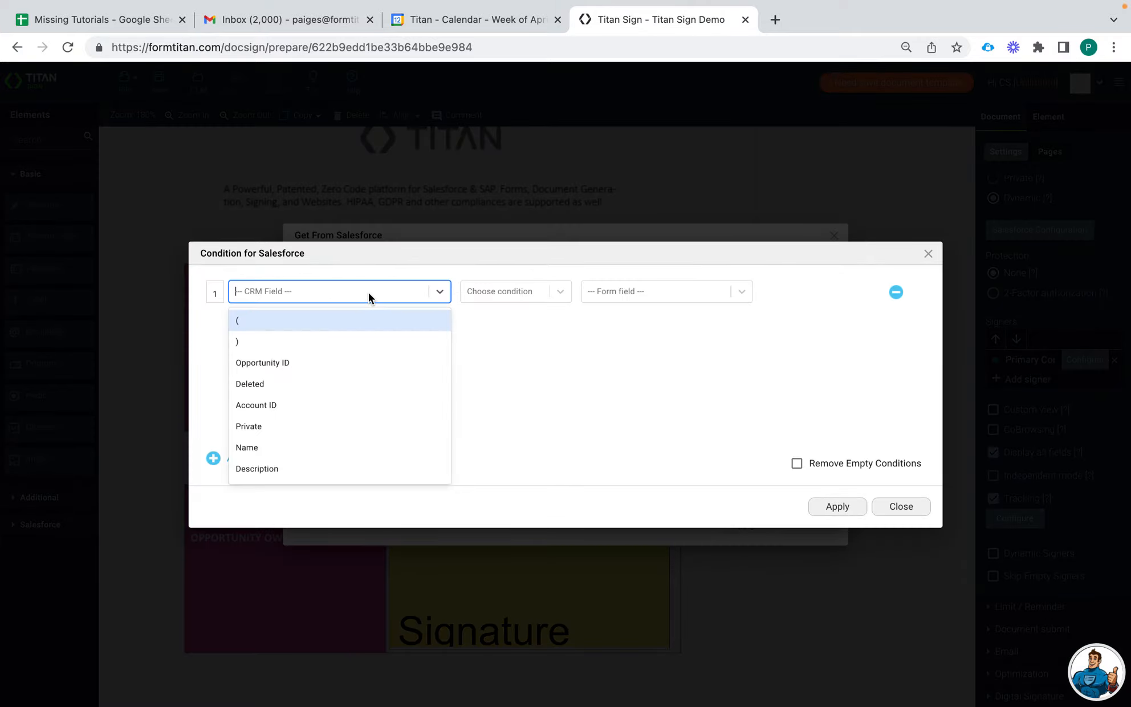
left_click(327, 362)
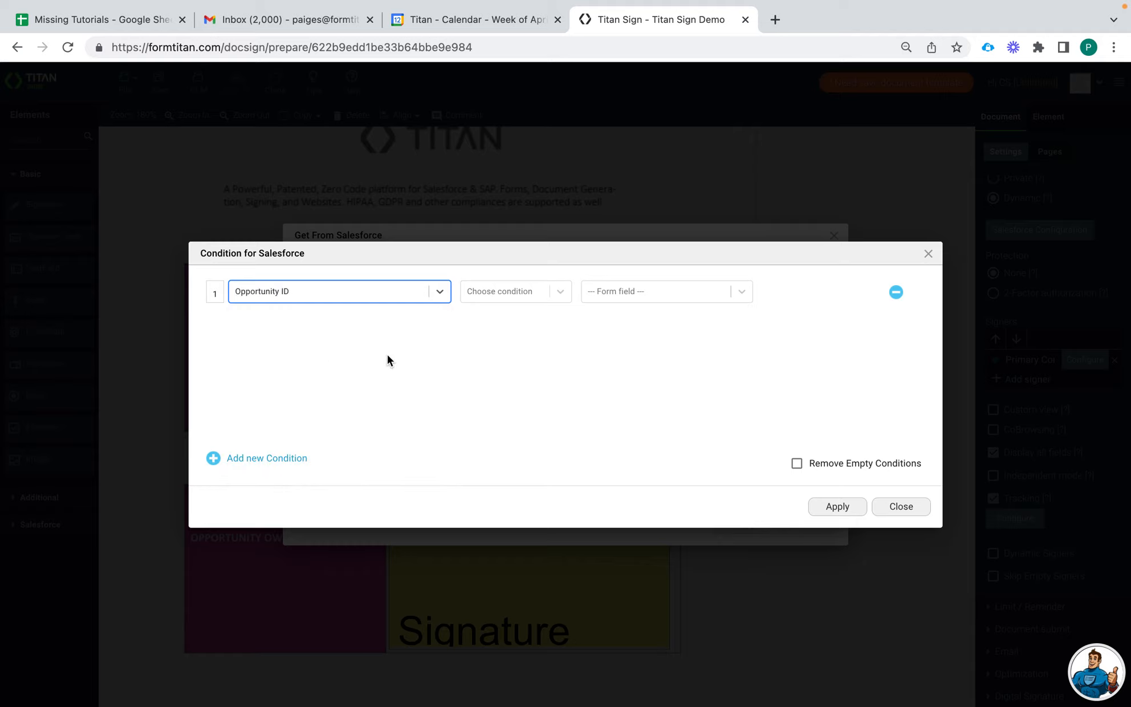
left_click(517, 290)
left_click(513, 340)
left_click(625, 290)
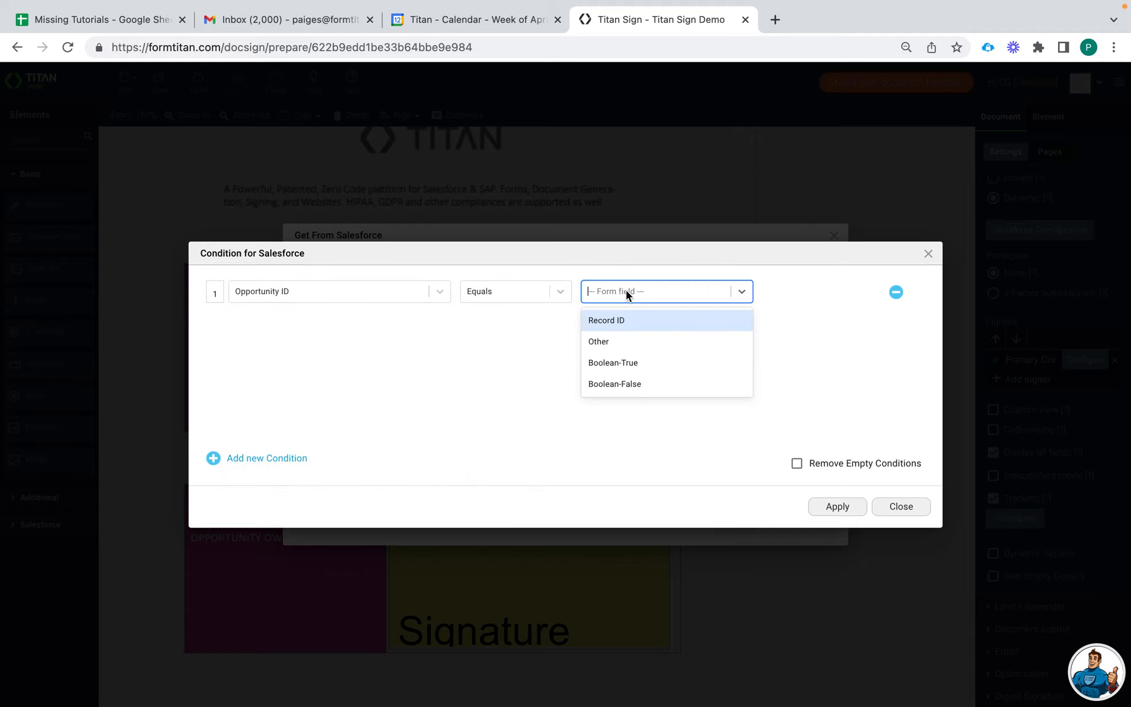
left_click(627, 324)
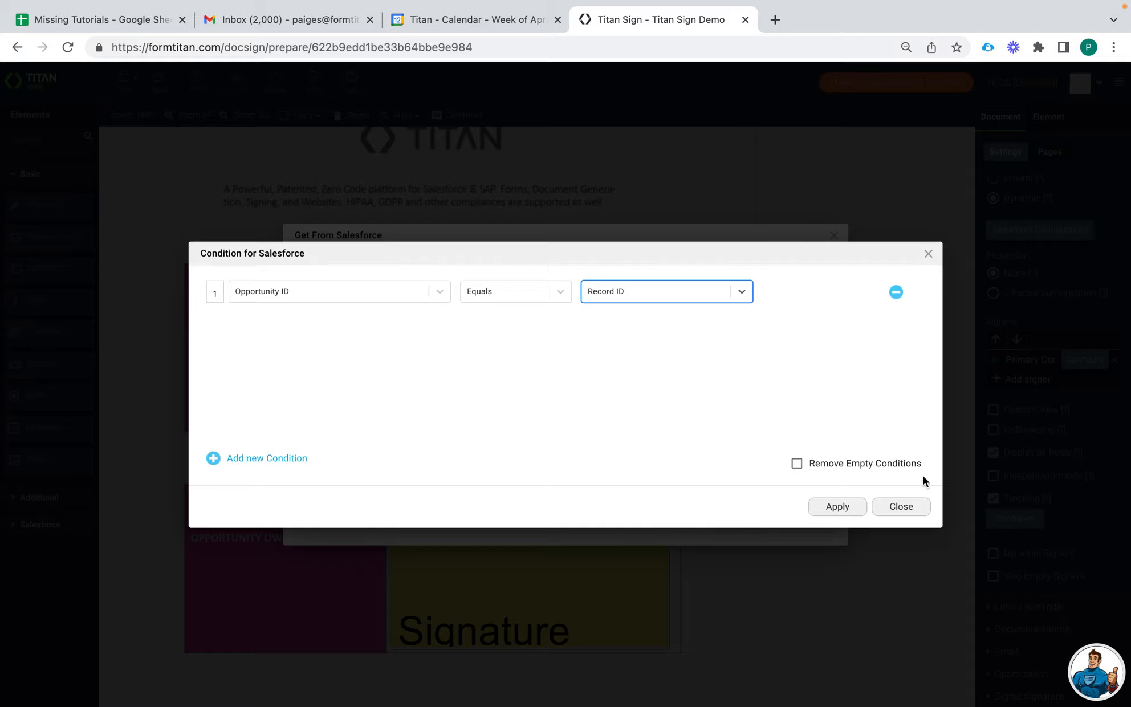
left_click(837, 507)
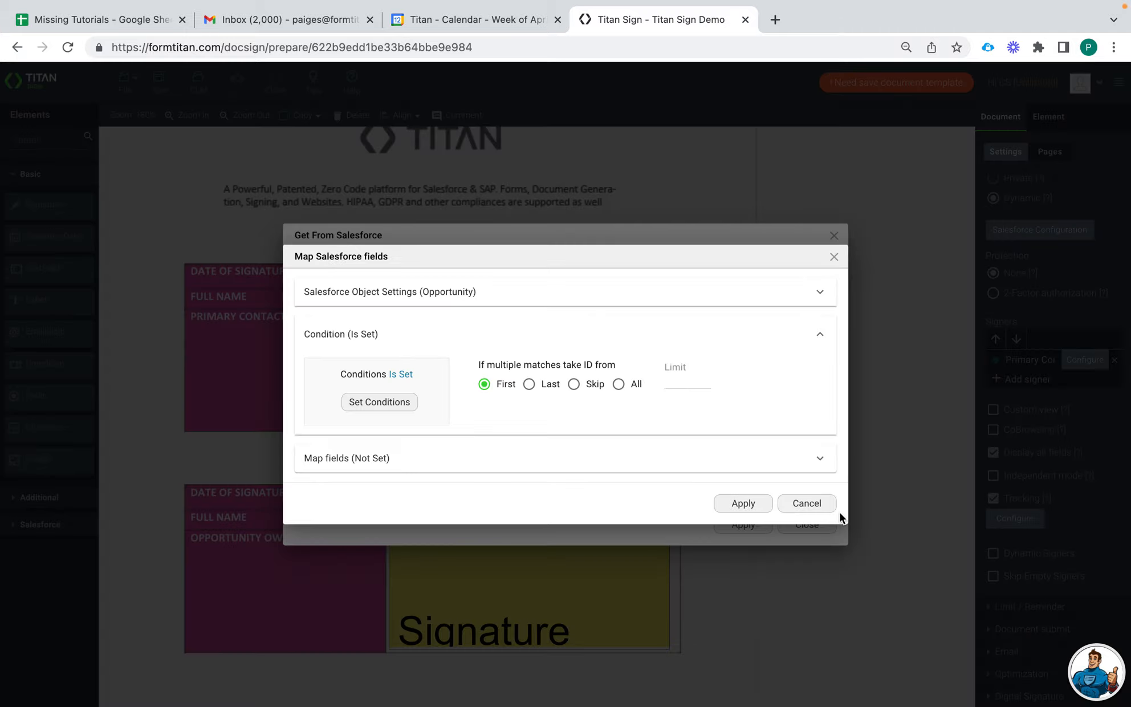
Map the signer's First Name to the Salesforce Primary Contact field, referencing the Contact's First Name.
left_click(346, 458)
left_click(380, 436)
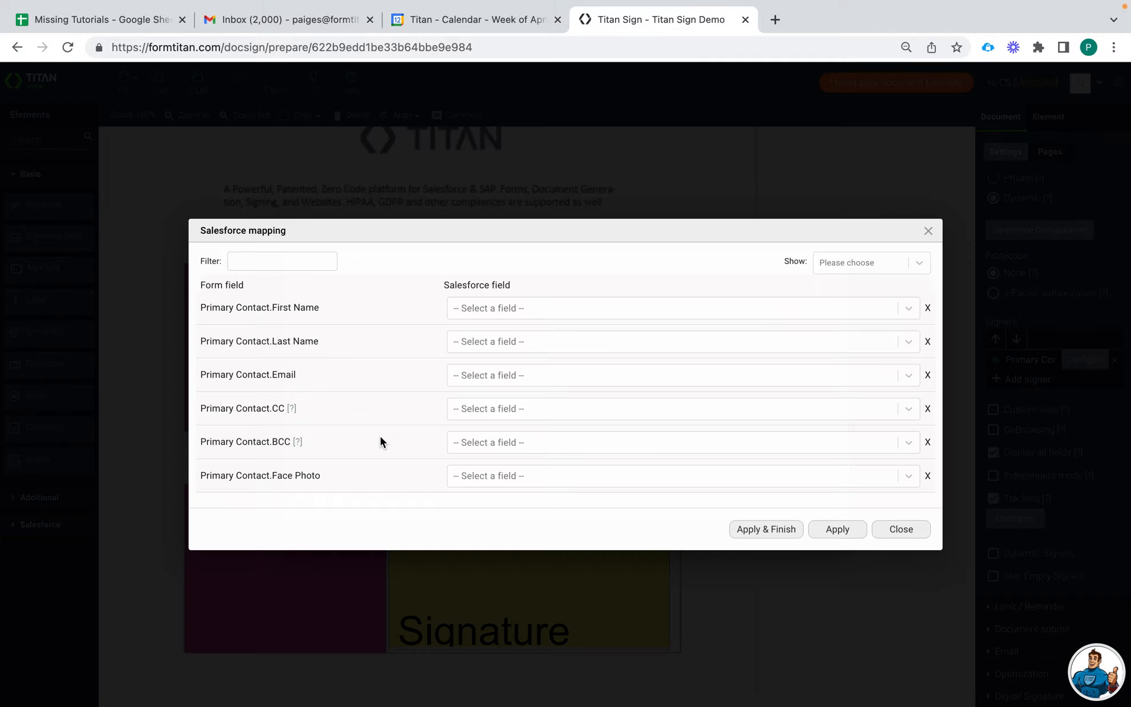
left_click(504, 308)
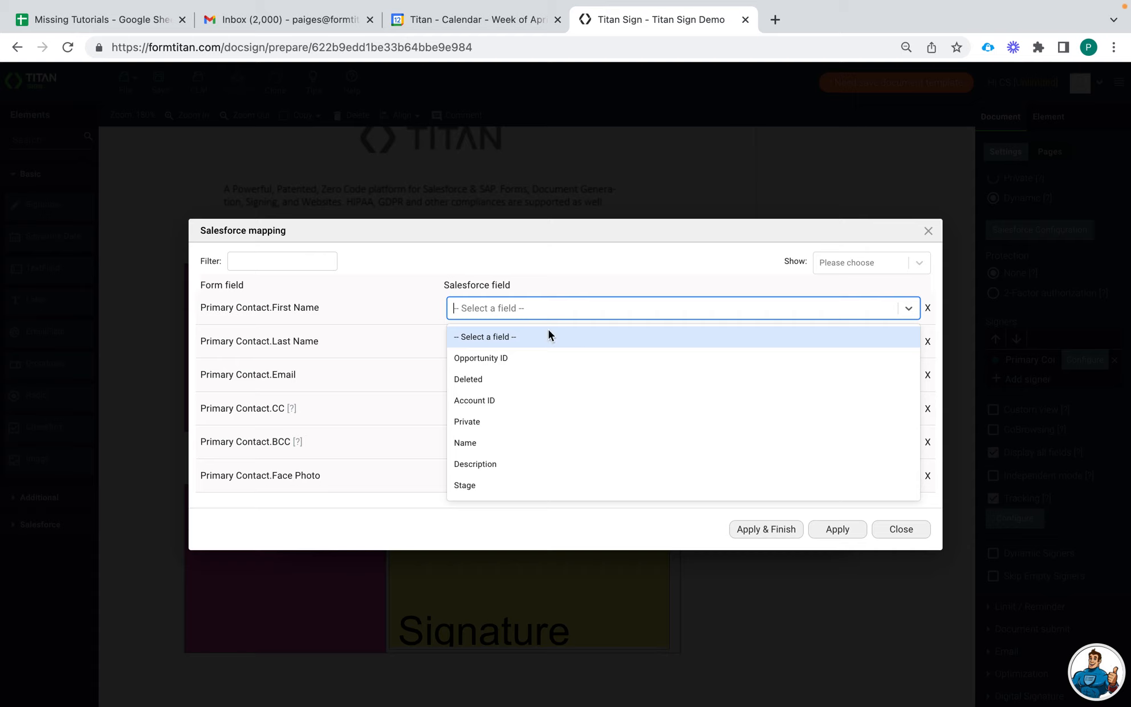
scroll(570, 430, "down", 6)
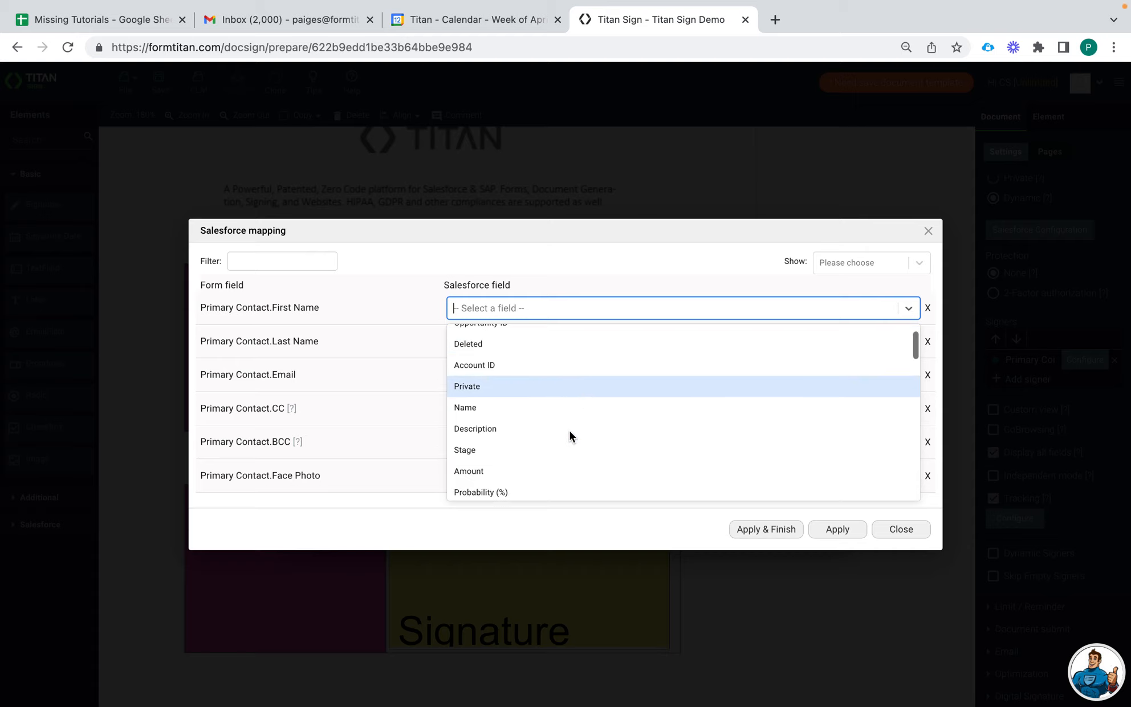
scroll(570, 431, "down", 5)
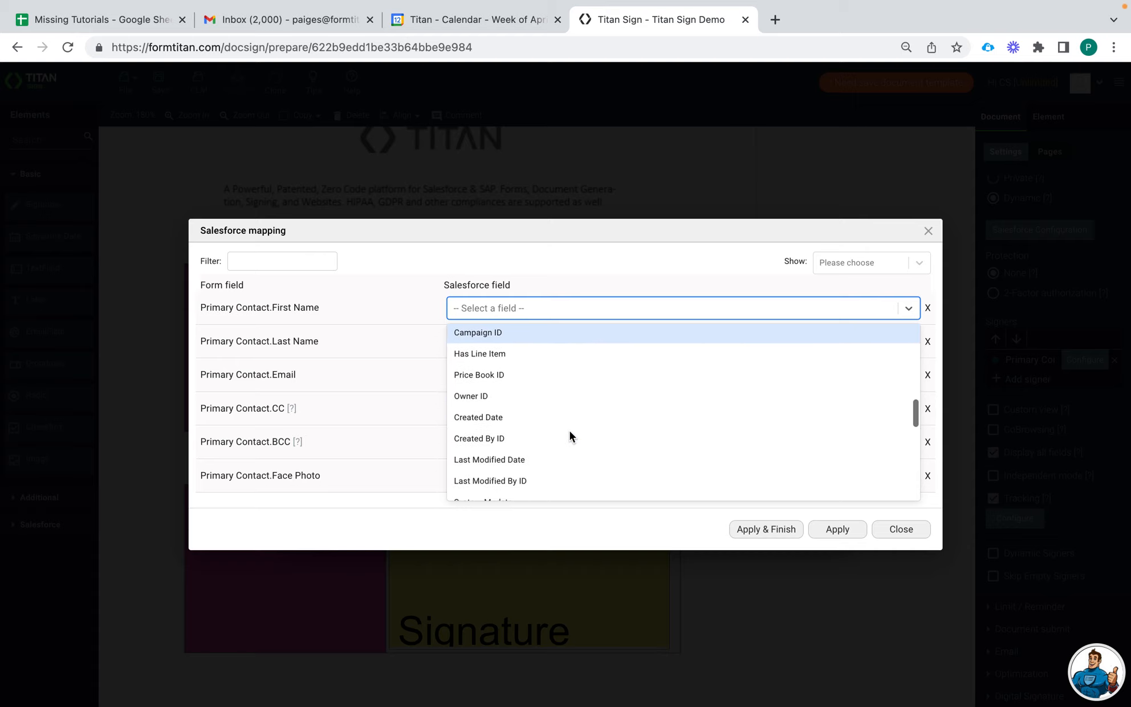
type("pri")
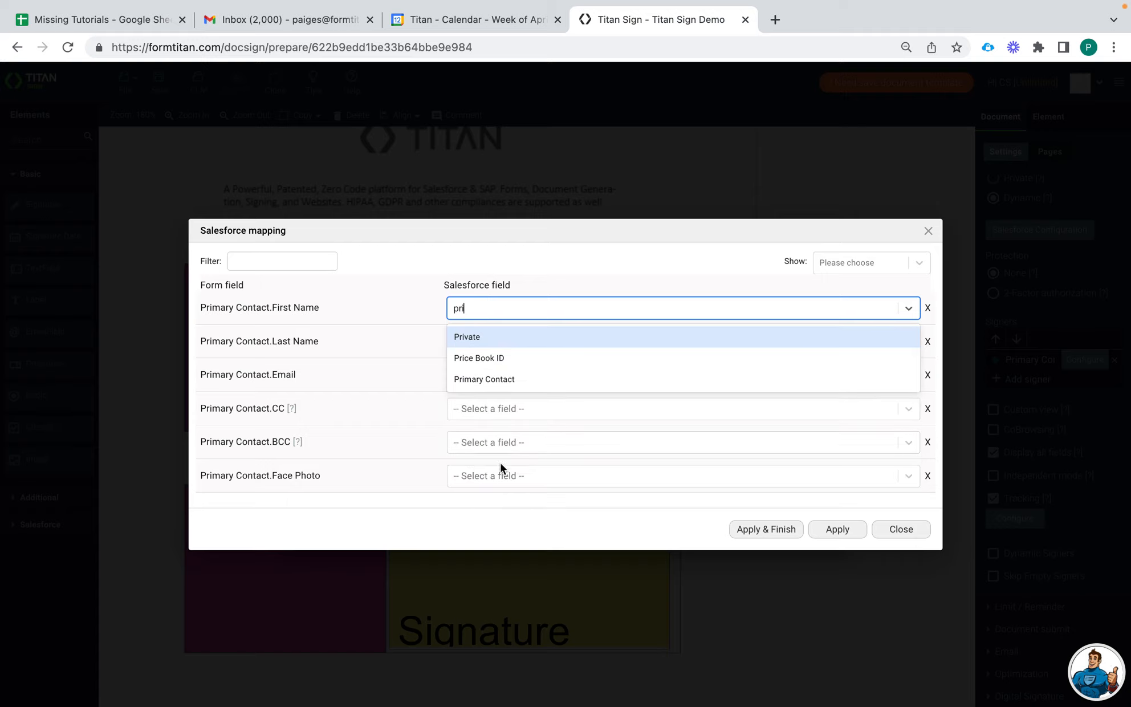
left_click(522, 374)
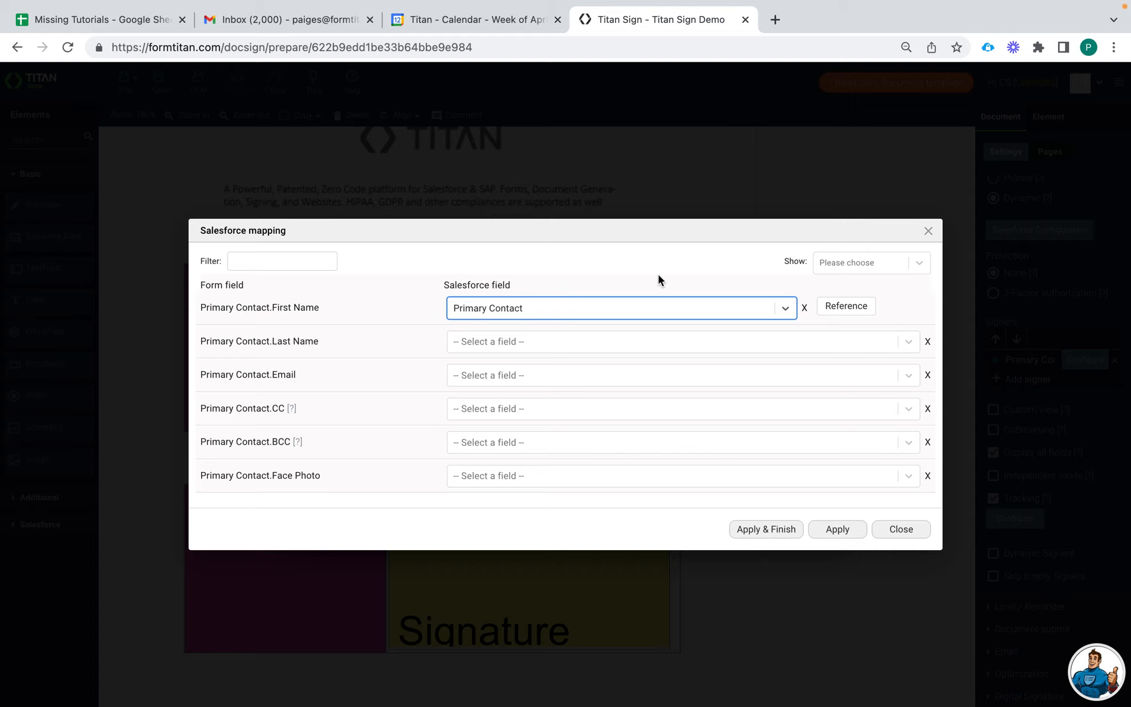
left_click(853, 302)
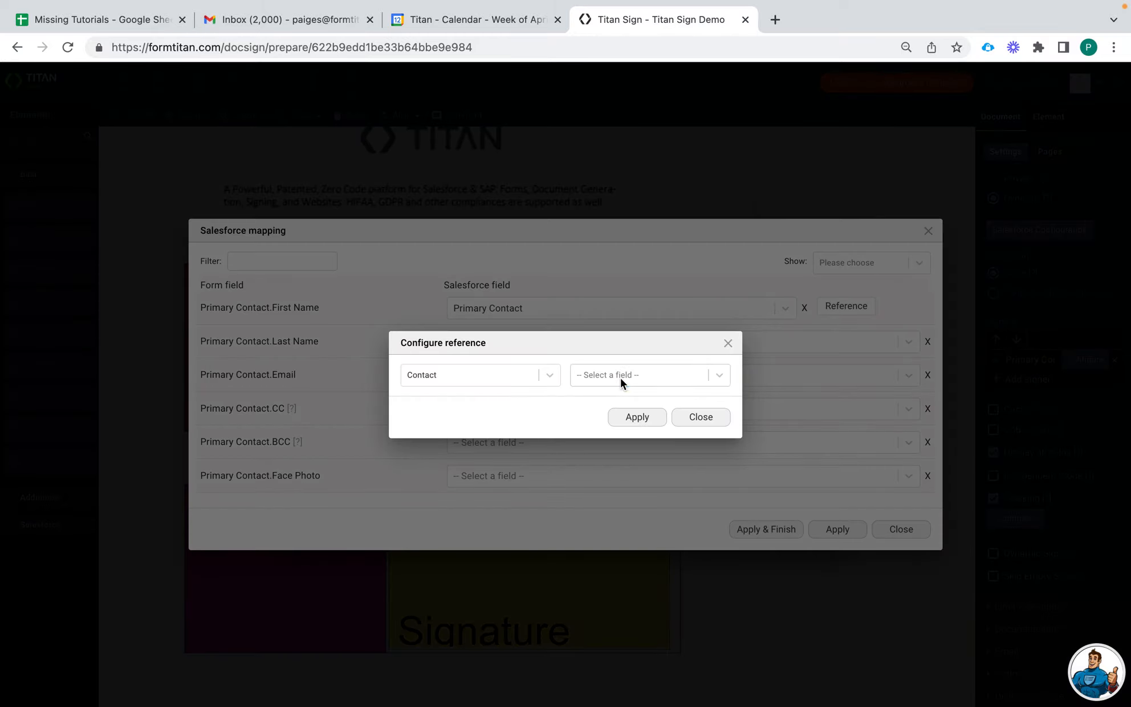
left_click(621, 381)
type("First")
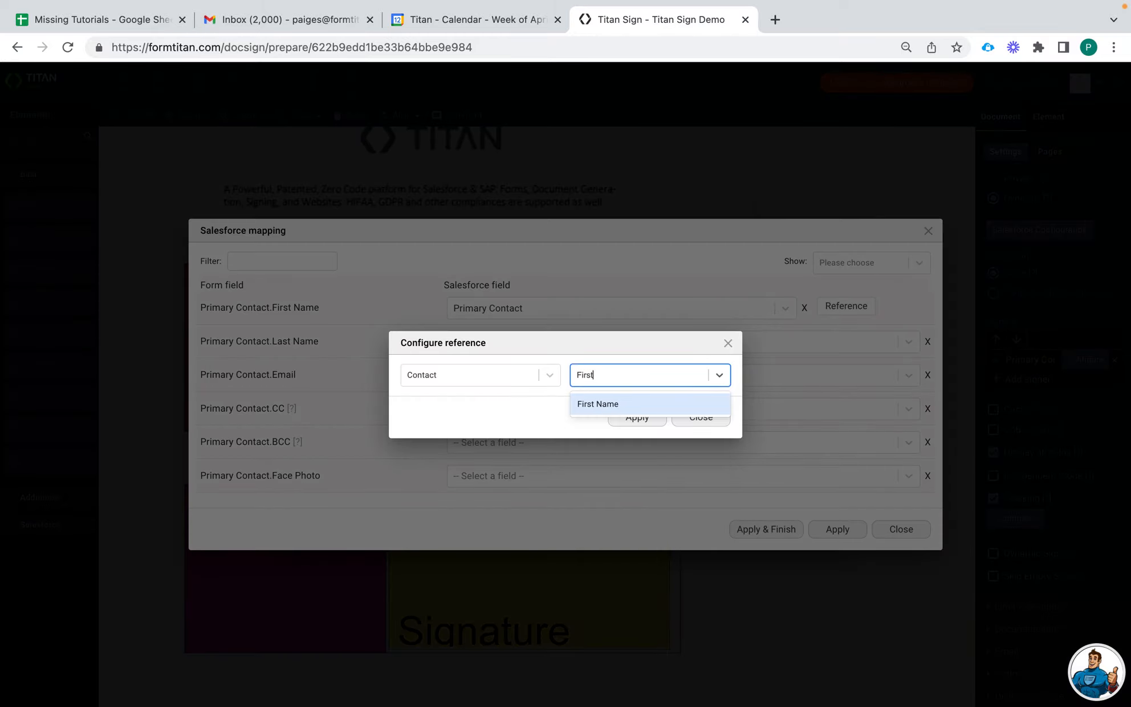
left_click(590, 404)
left_click(649, 421)
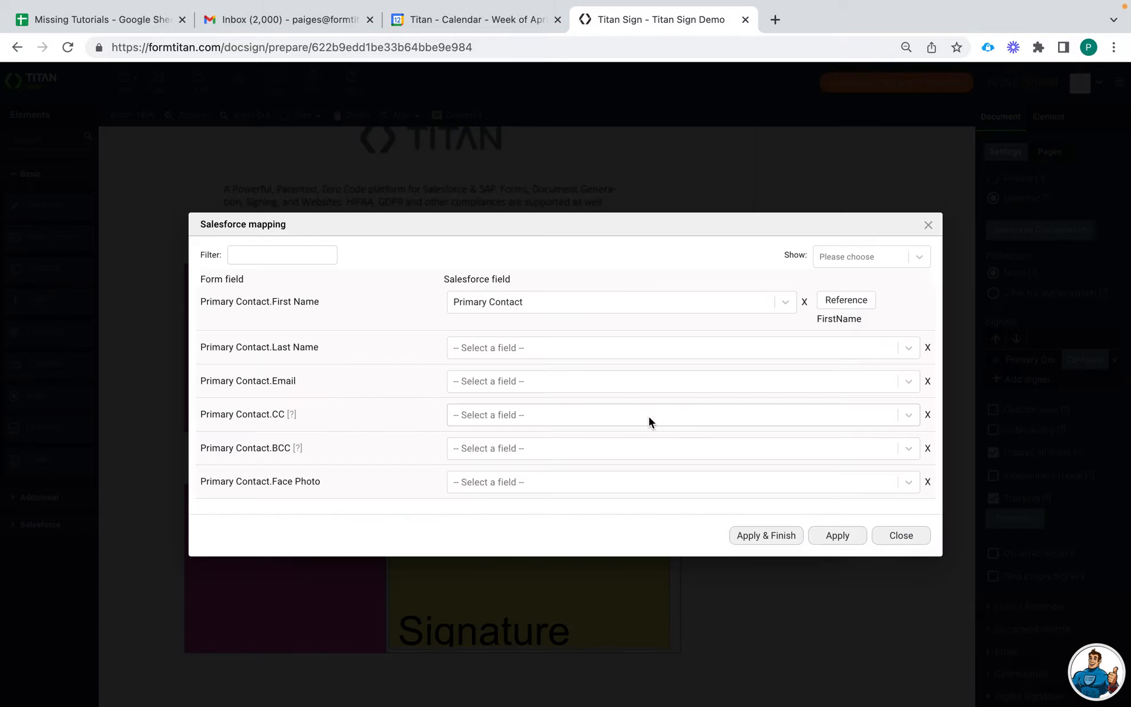
Map the signer's Last Name to the Salesforce Primary Contact field, referencing the Contact's Last Name.
left_click(531, 349)
type("O")
key("BackSpace")
type("P")
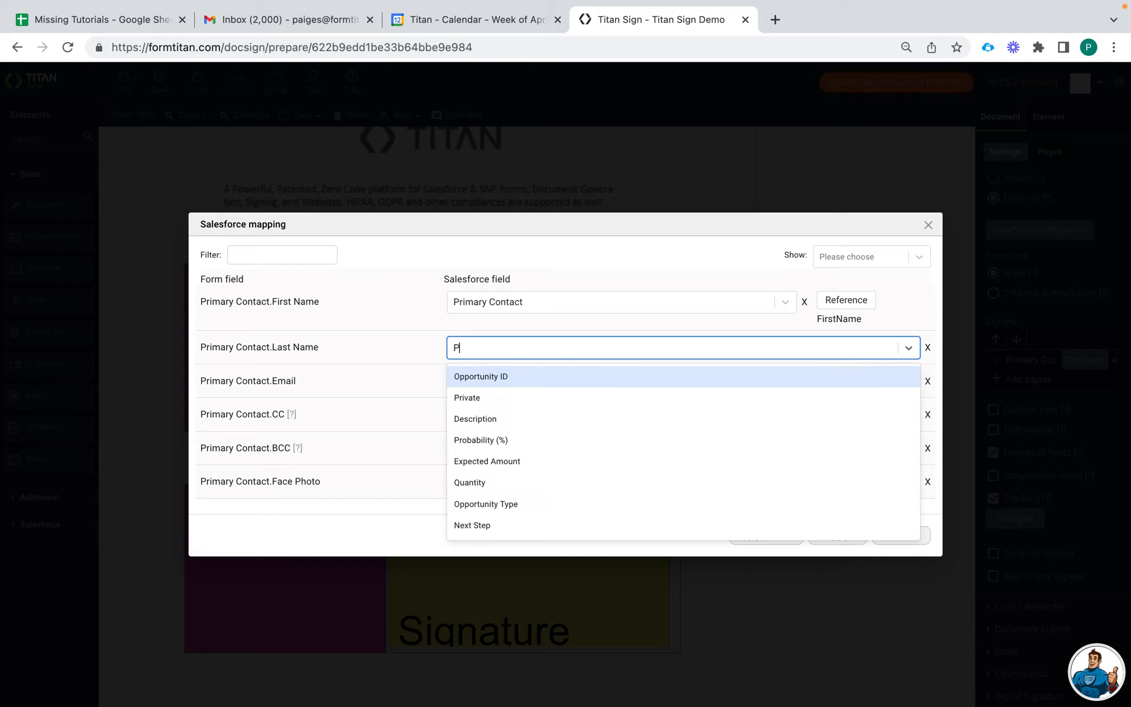
type("ri")
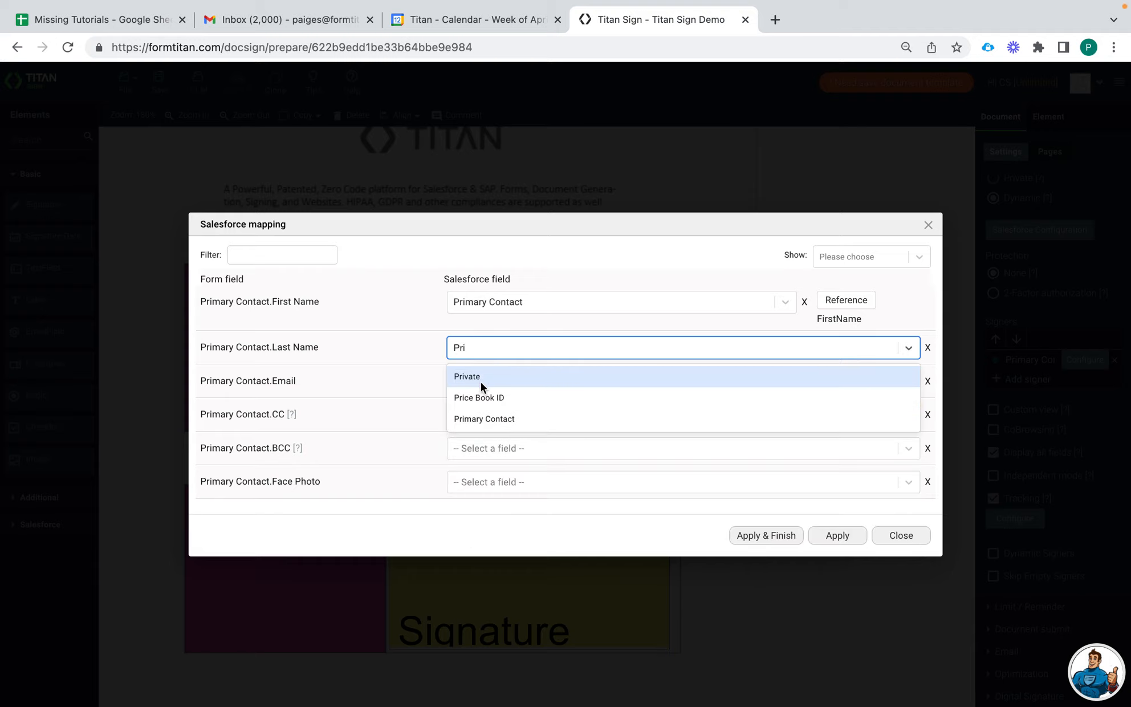
left_click(504, 419)
left_click(848, 347)
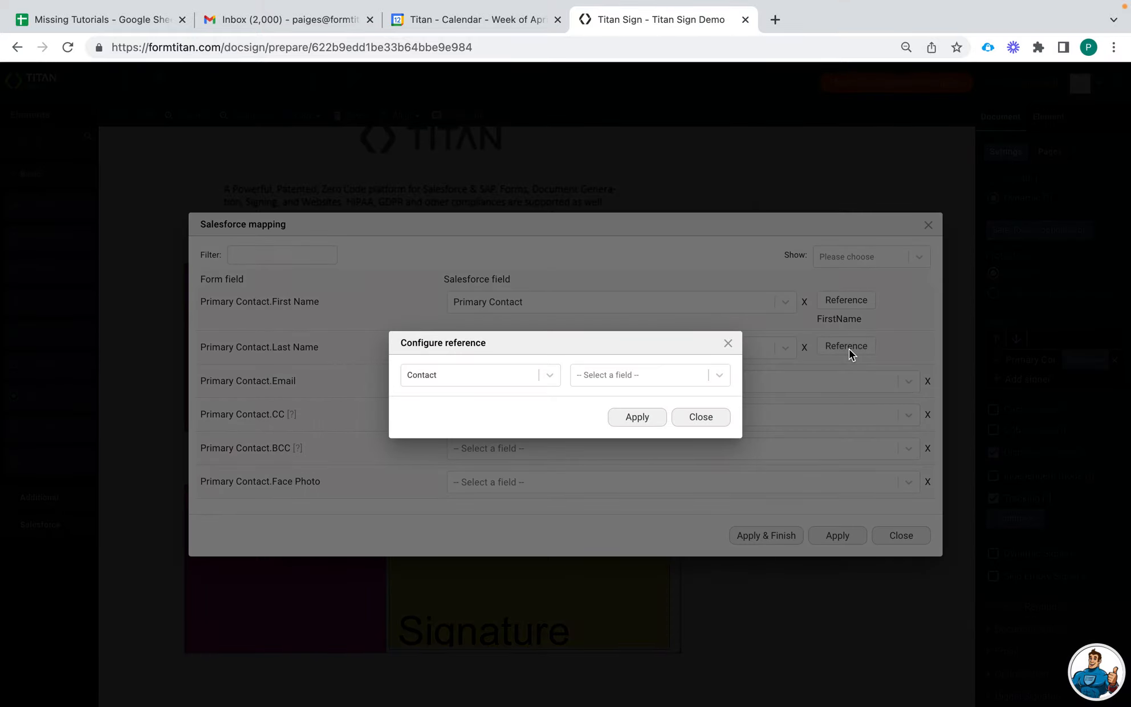
left_click(634, 376)
type("last")
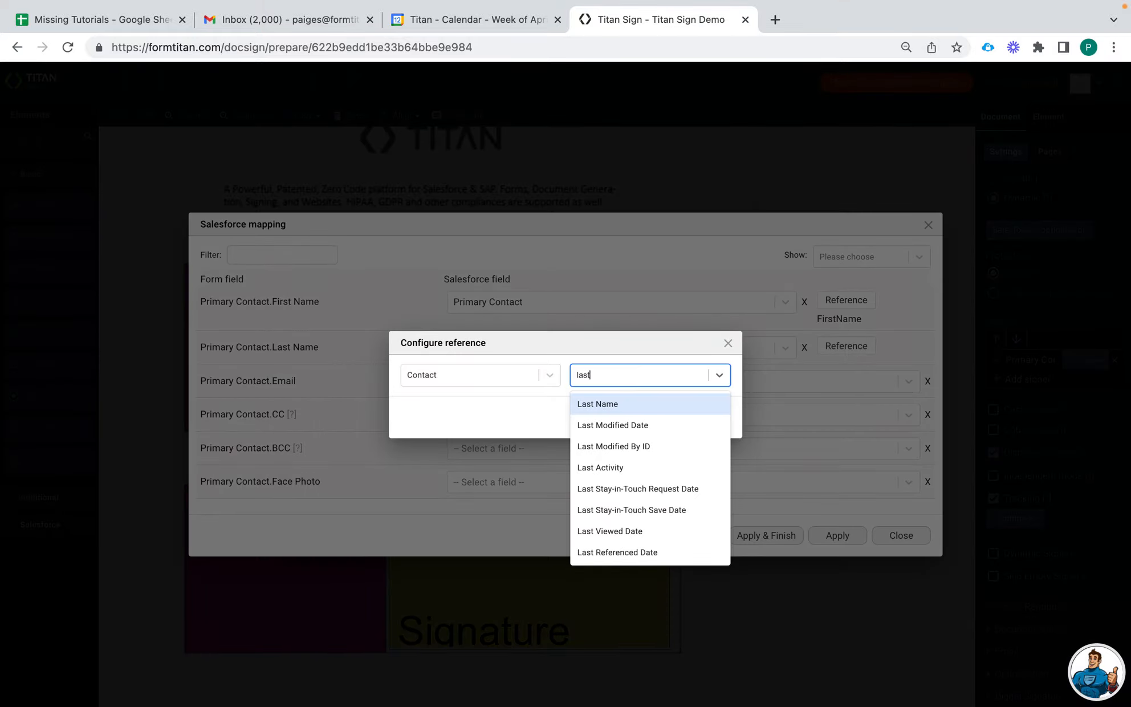
left_click(576, 404)
left_click(634, 422)
Map the signer's Email to the Salesforce Primary Contact field, referencing the Contact's Email.
left_click(513, 386)
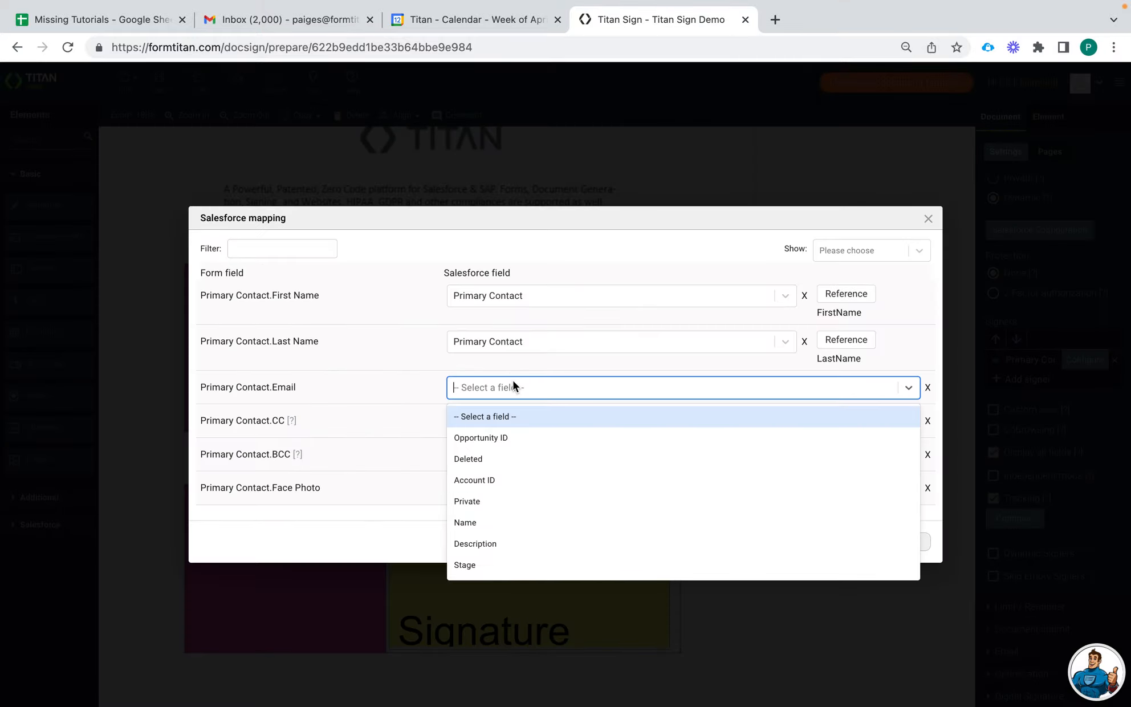
type("primar")
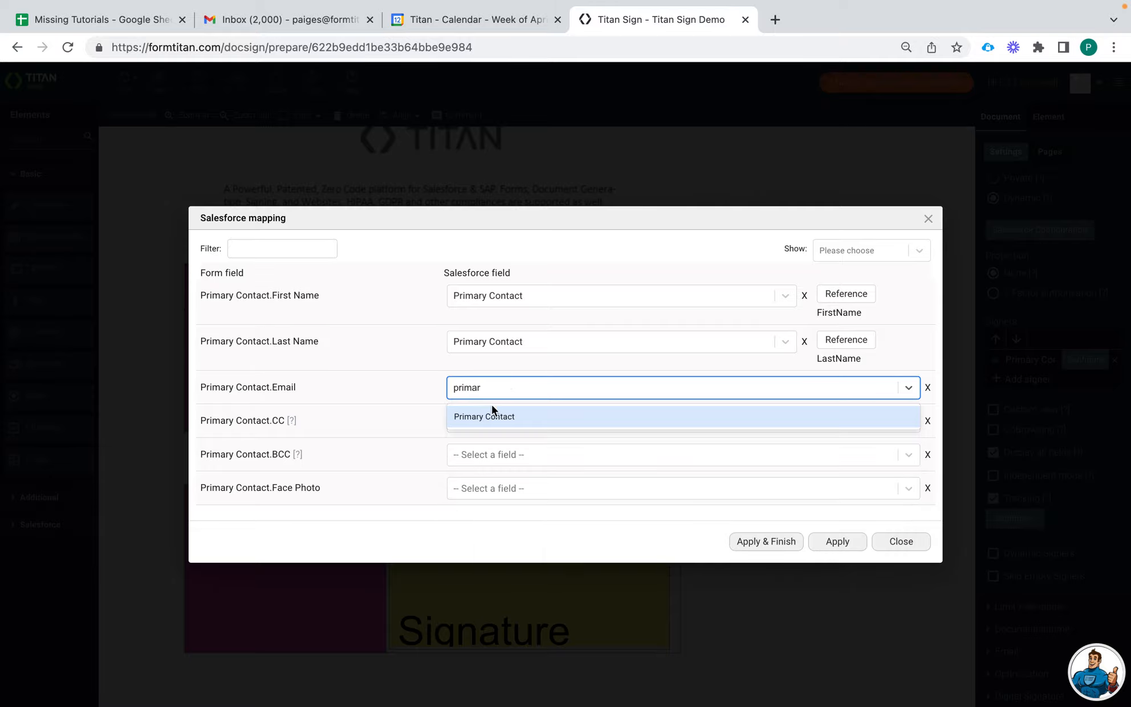
left_click(493, 415)
left_click(856, 387)
left_click(672, 375)
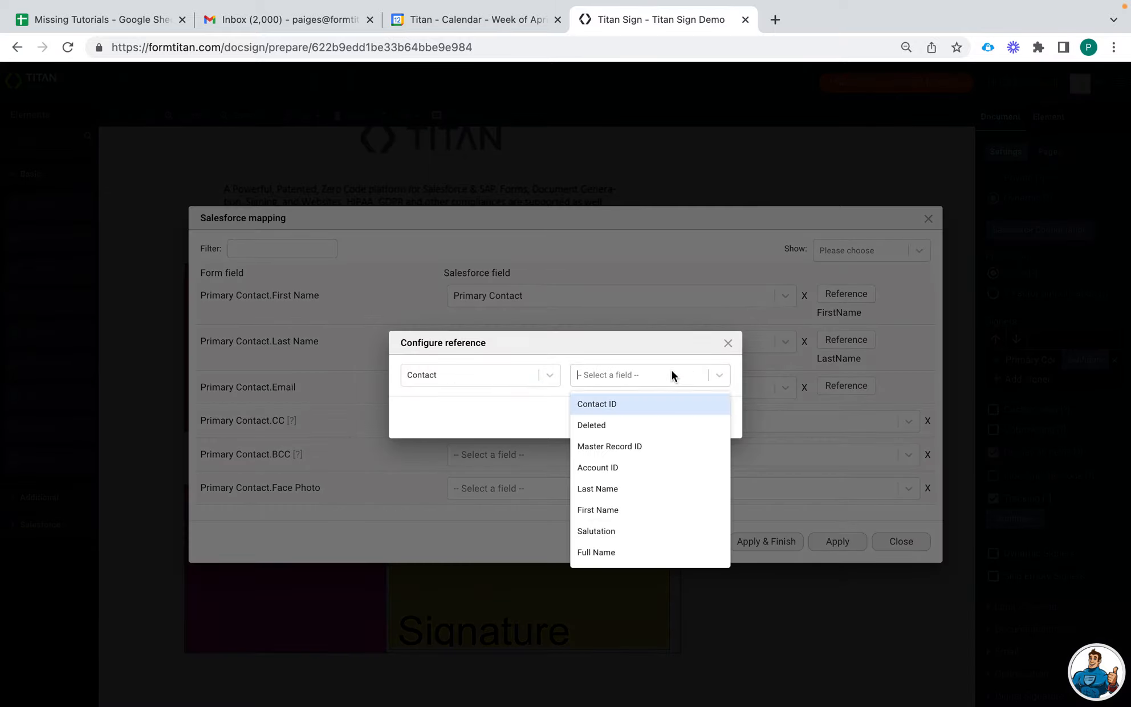
type("email")
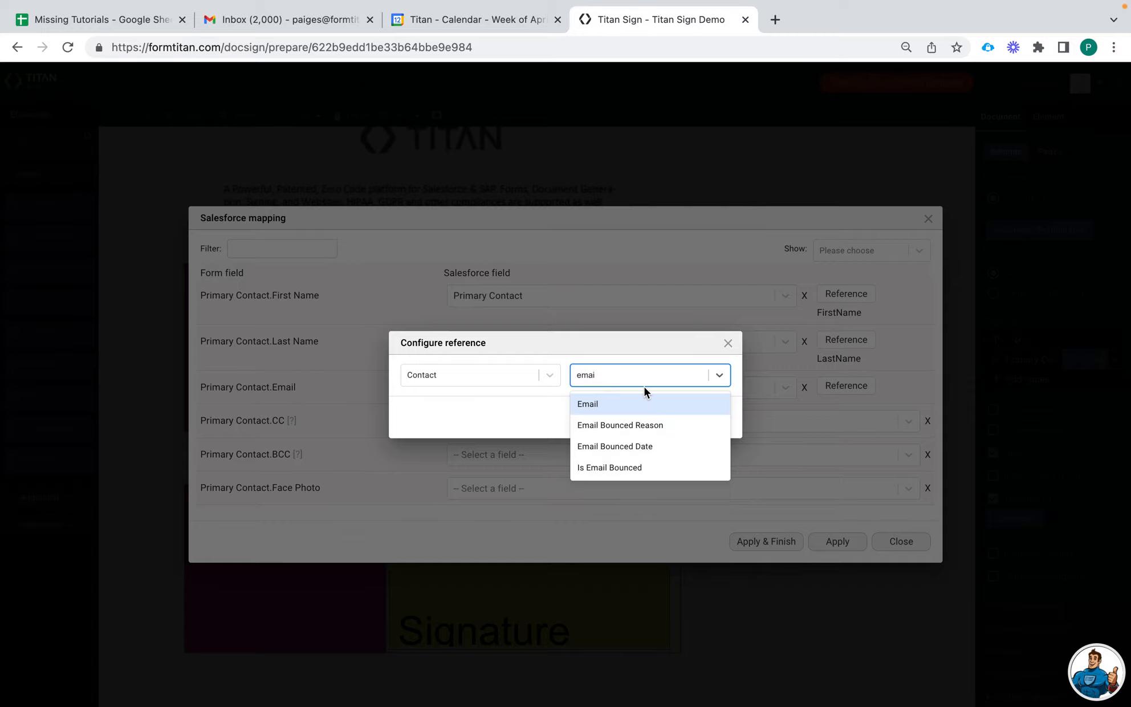
left_click(619, 407)
left_click(632, 417)
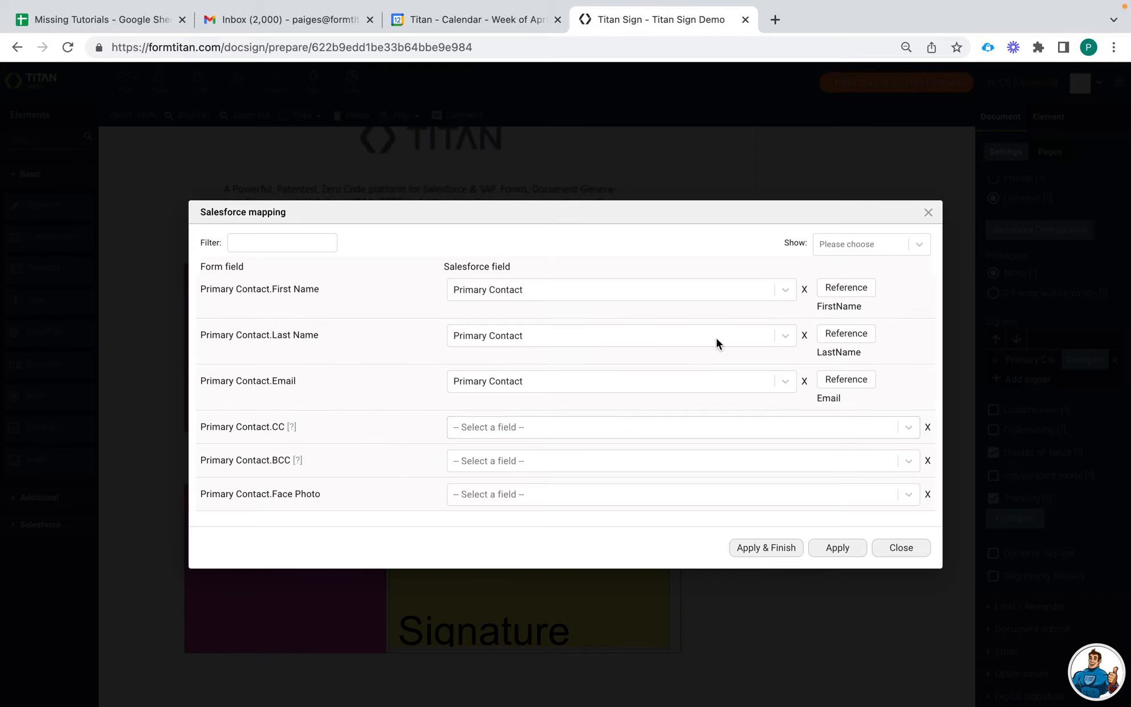
Open the Titan Opportunity record in the CS Team Salesforce org and preview the Titan Sign Demo template through Document Generation.
left_click(986, 48)
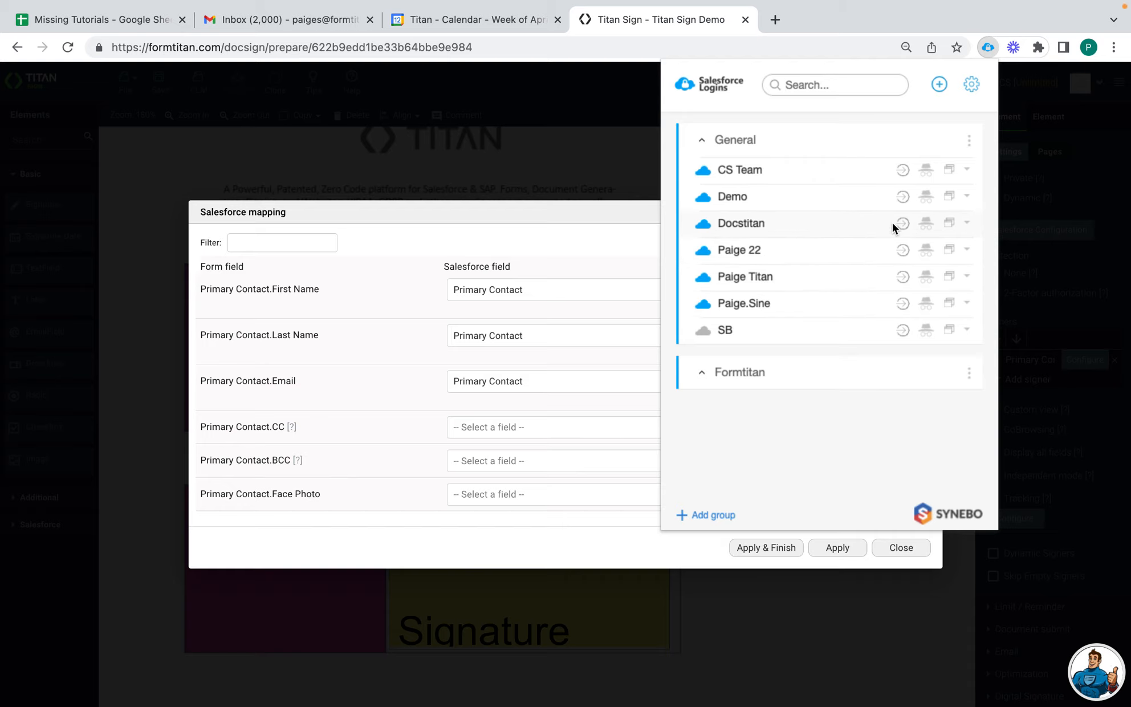
left_click(899, 170)
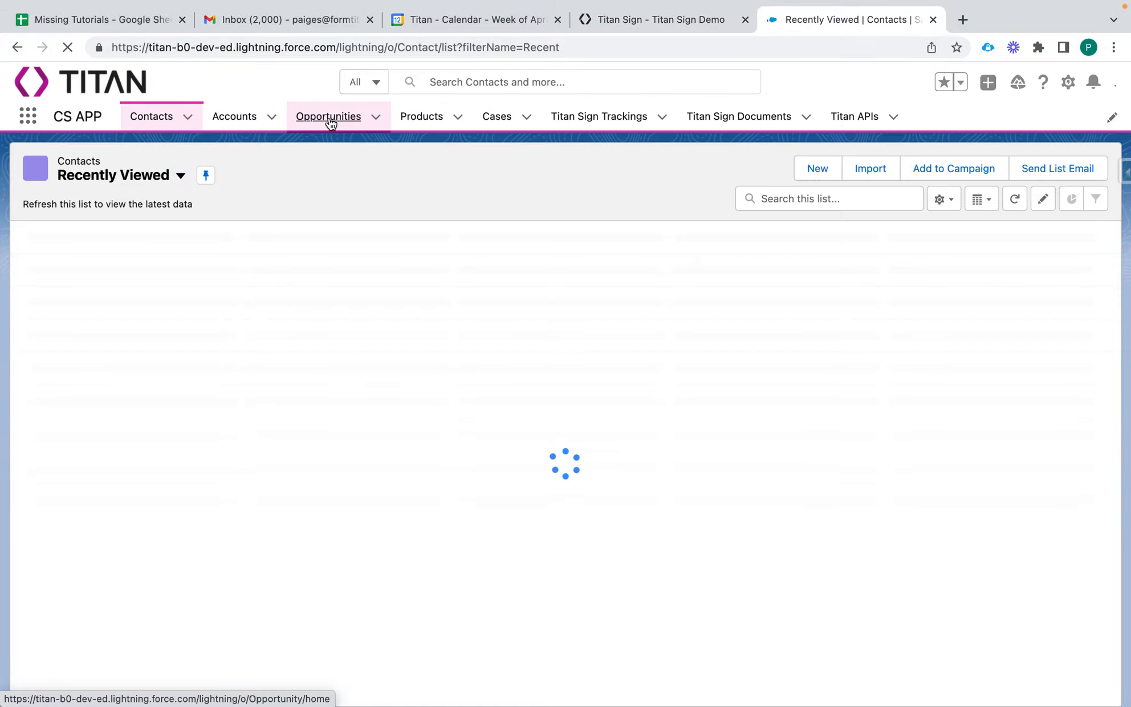
left_click(330, 121)
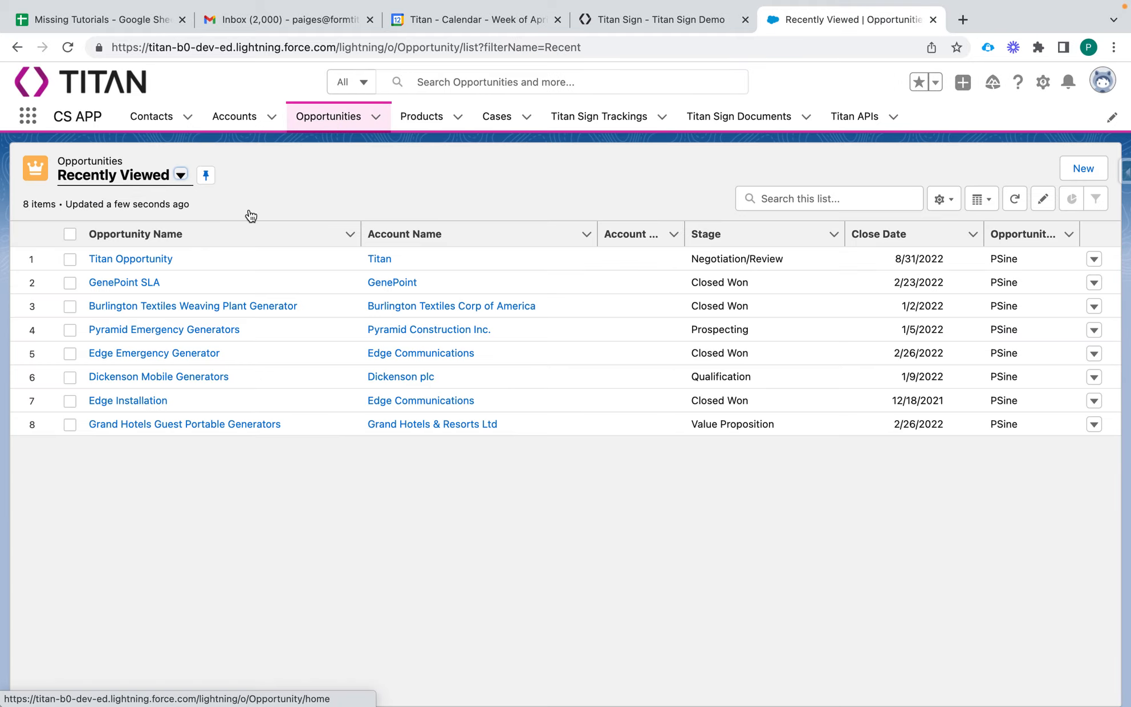
left_click(138, 263)
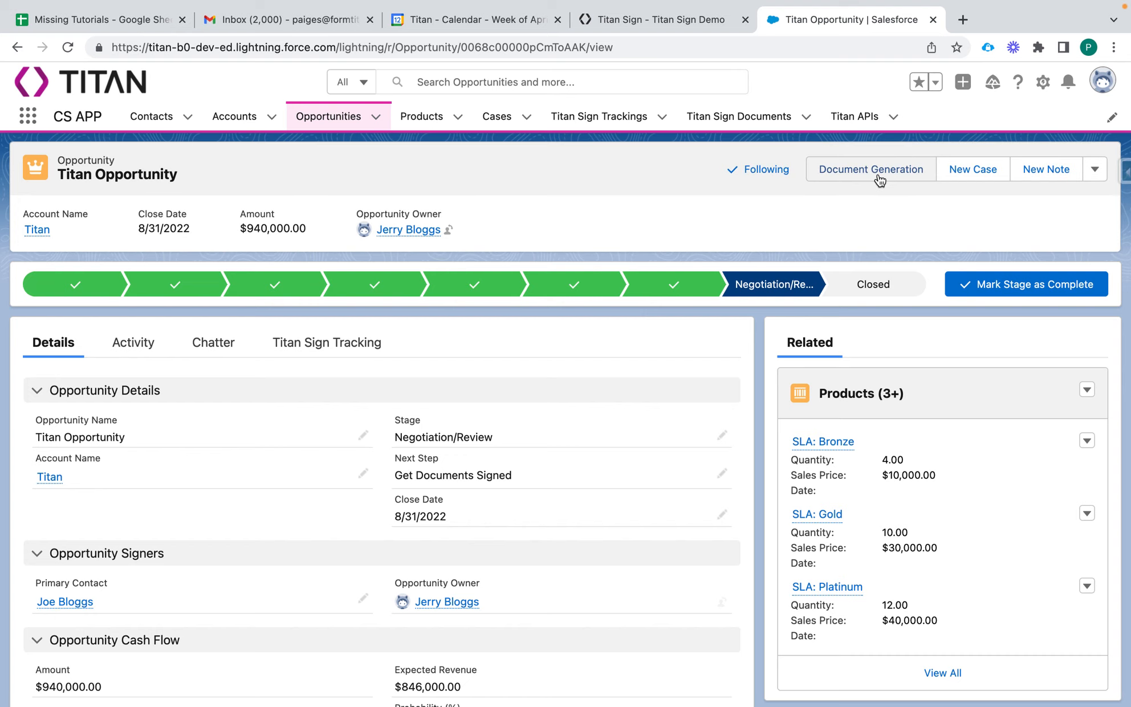
left_click(875, 179)
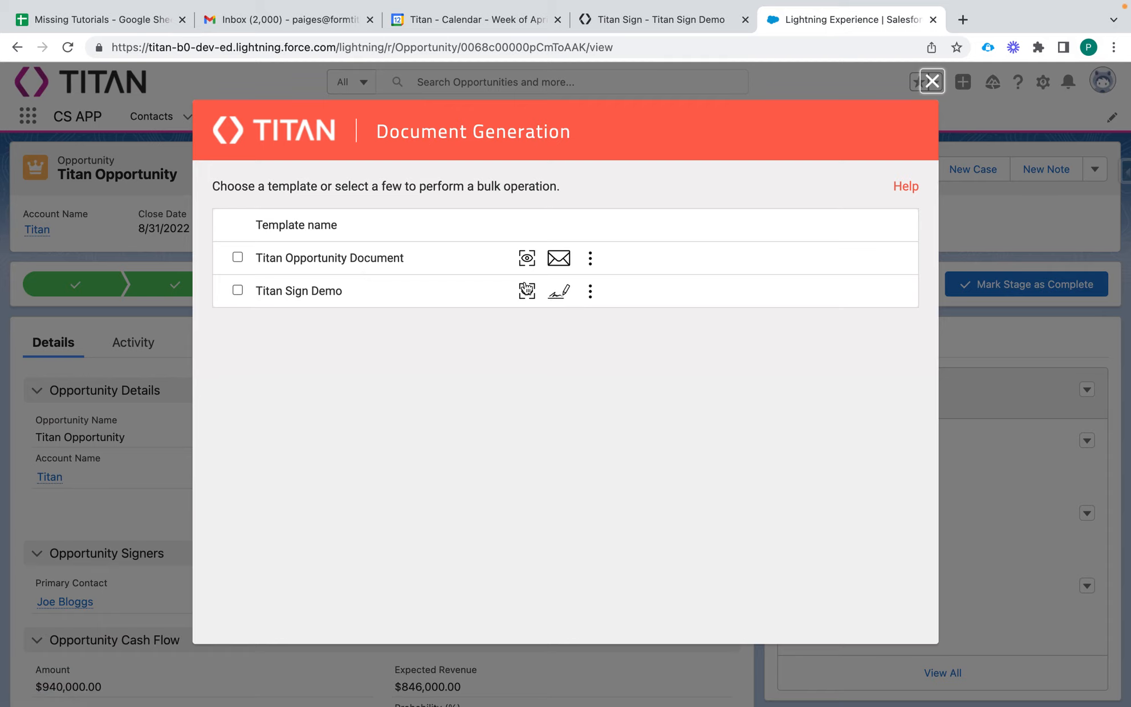
left_click(527, 291)
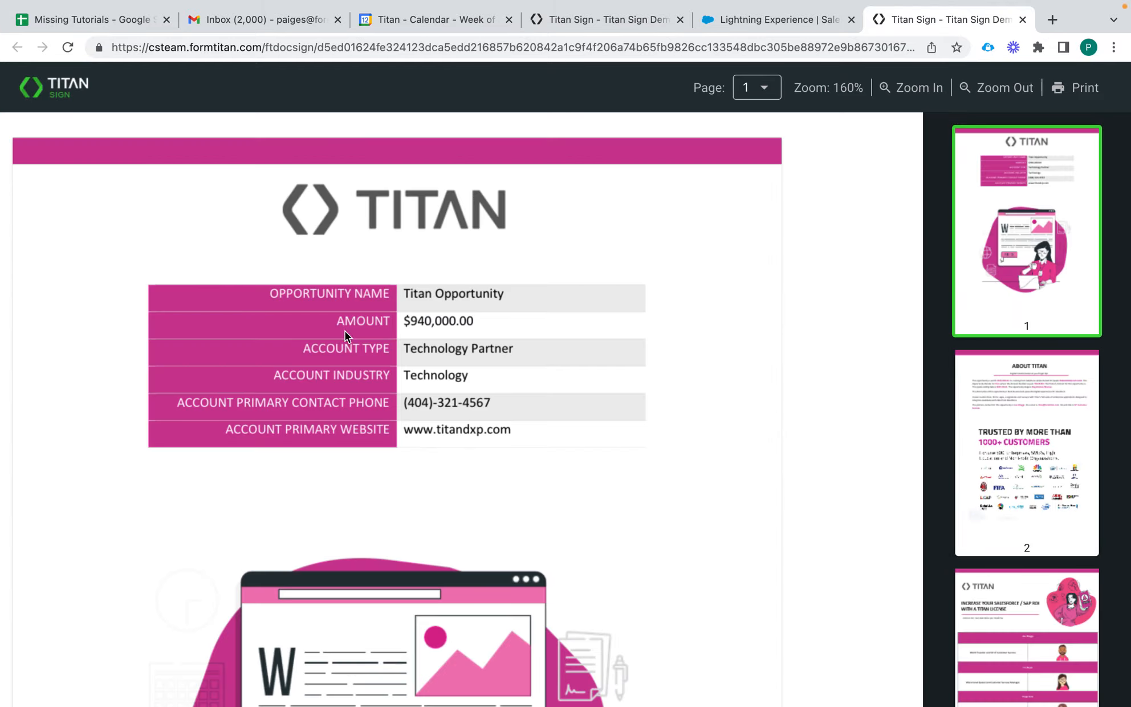
Switch back to the Titan Sign editor, apply and finish the Primary Contact mapping, and show the document's first page.
left_click(606, 22)
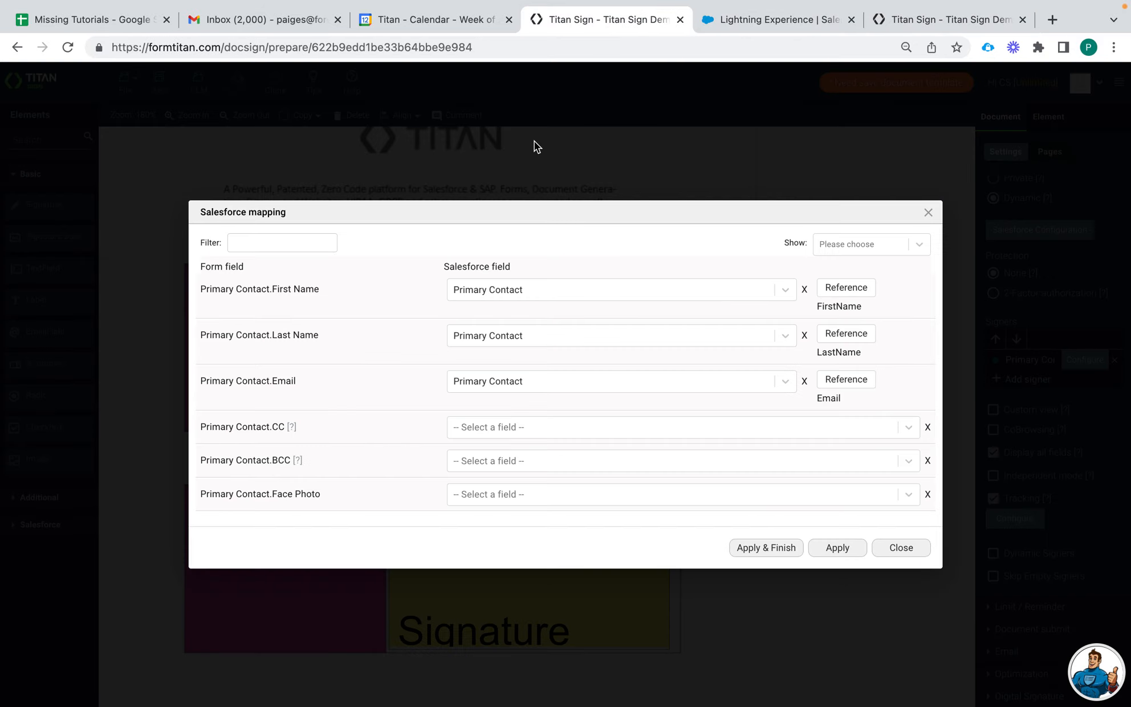
left_click(793, 549)
scroll(716, 386, "up", 5)
scroll(715, 392, "up", 20)
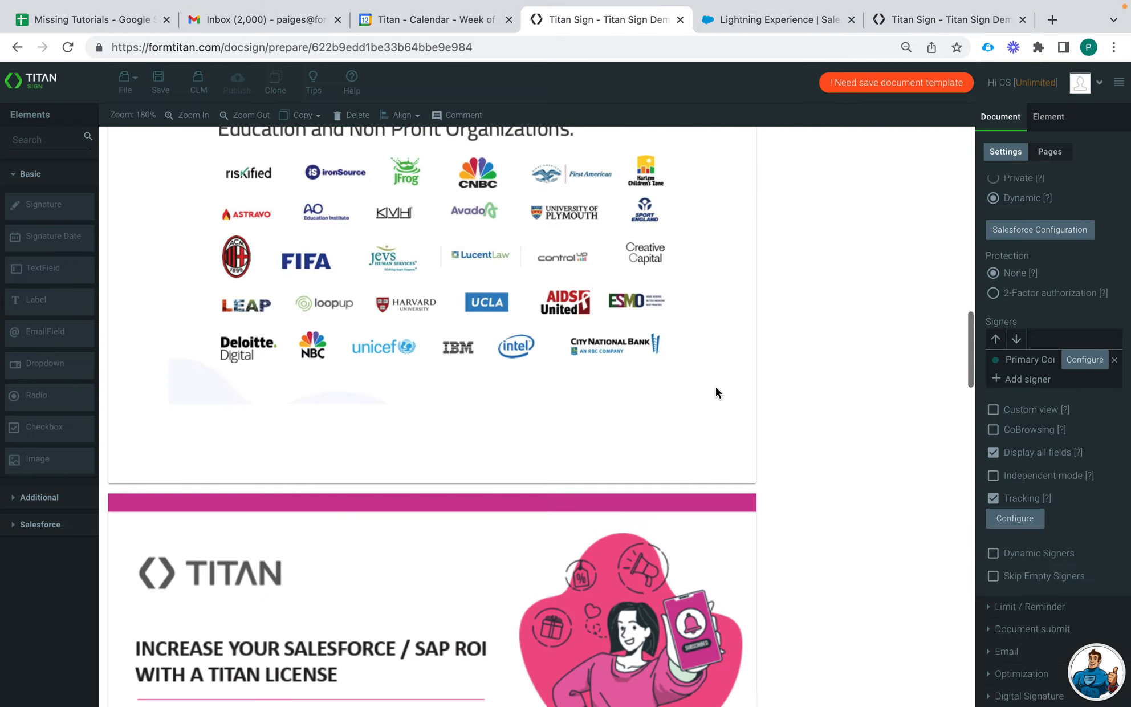
scroll(715, 392, "up", 4)
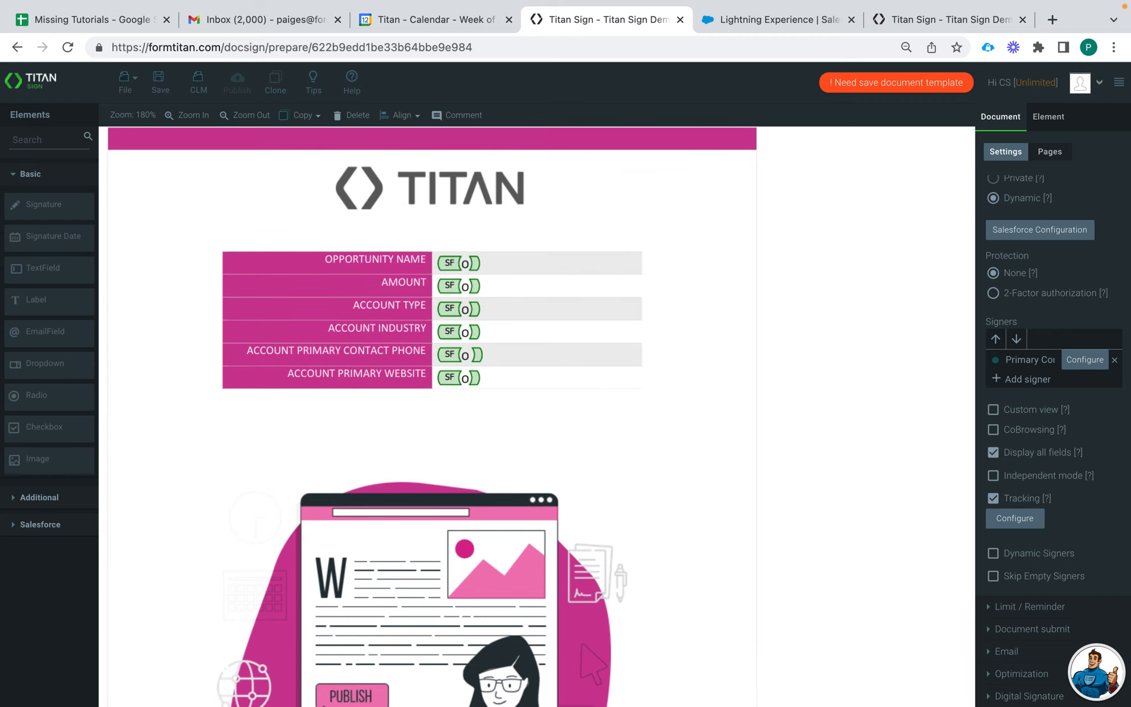
Examine the generated document from the opportunity table through to the two signature blocks, and return to the Titan Sign editor.
left_click(940, 16)
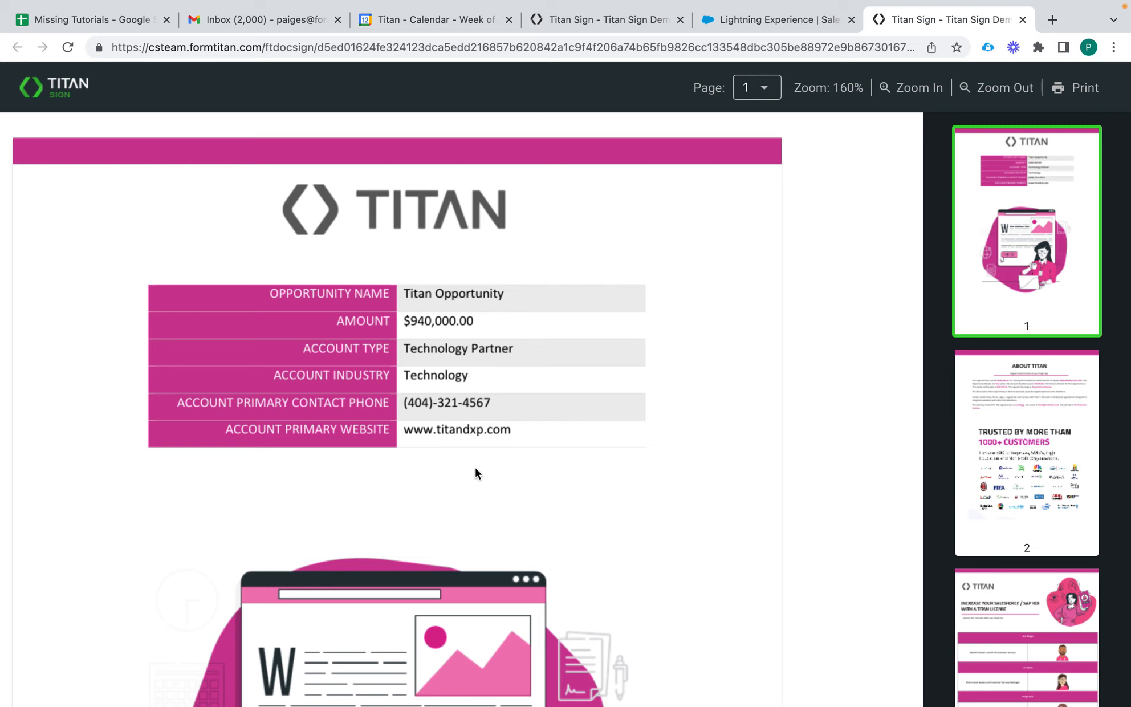
scroll(475, 509, "down", 10)
scroll(476, 509, "down", 5)
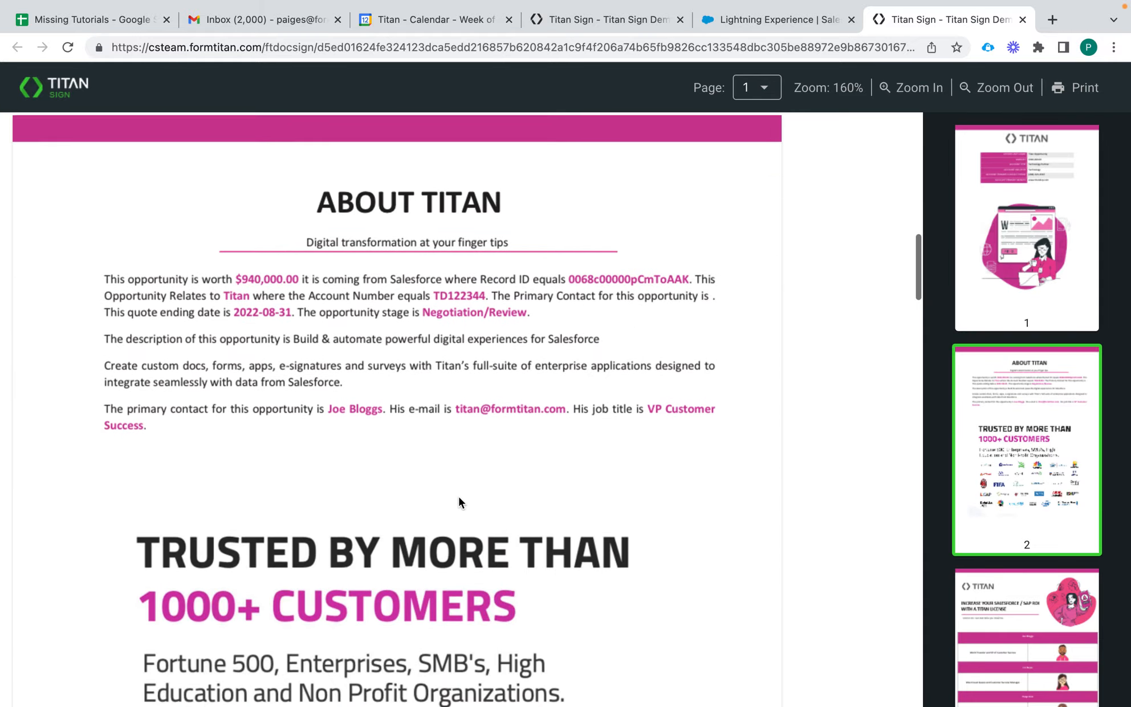
scroll(457, 494, "down", 15)
scroll(459, 501, "down", 5)
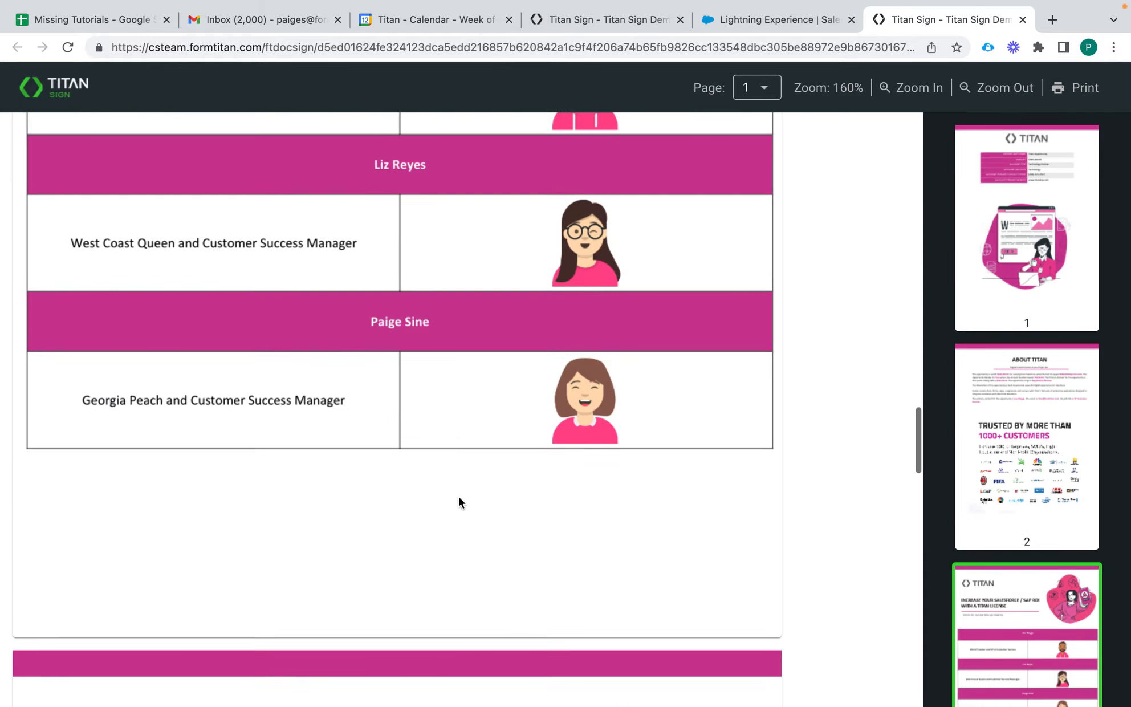
scroll(460, 501, "down", 20)
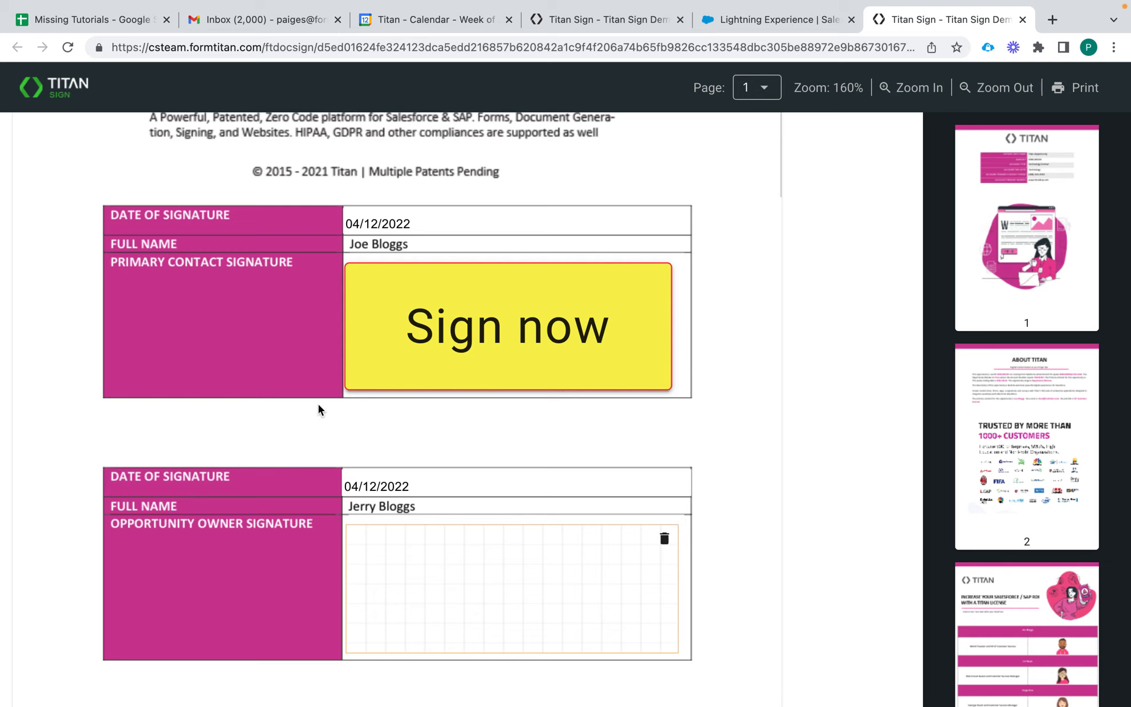
left_click(605, 19)
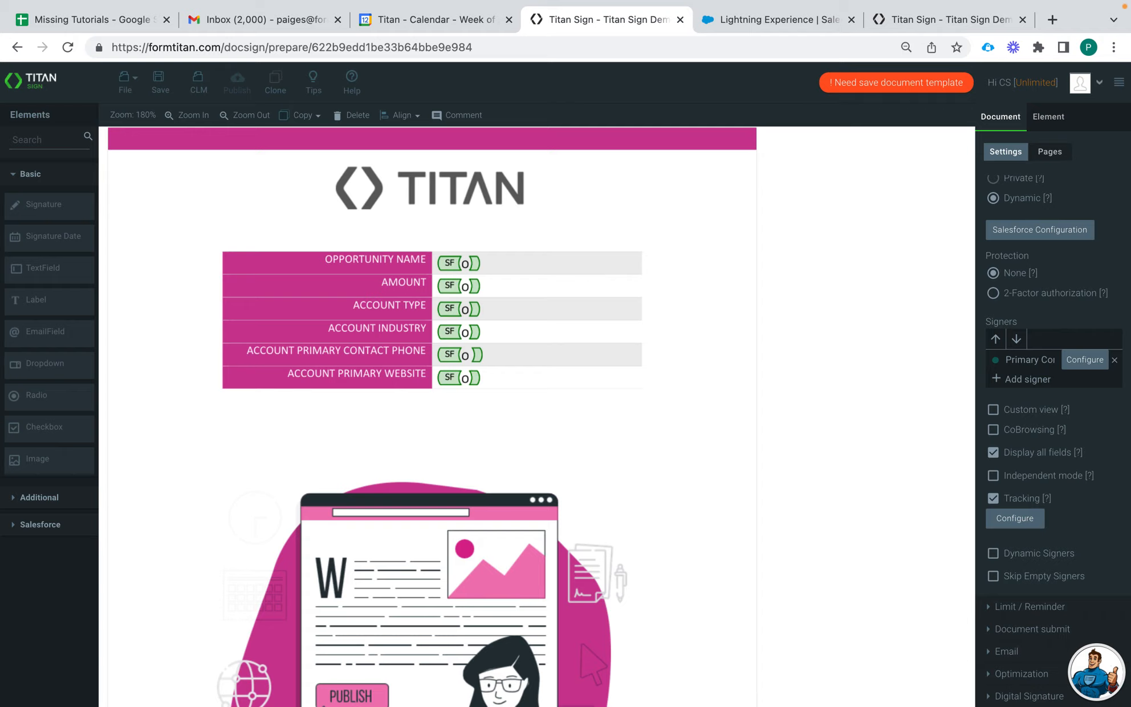